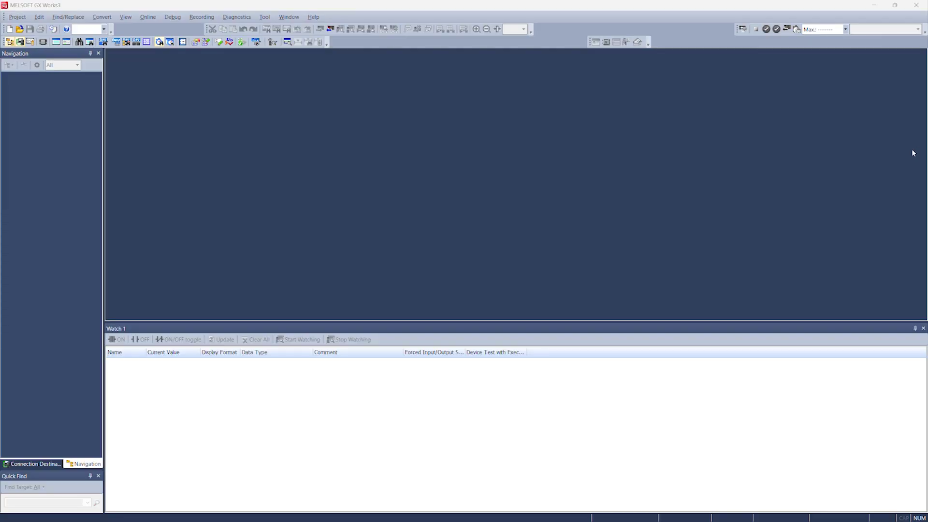
# Create a new FX5U ladder project and accept adding the FX5UCPU module
pyautogui.click(10, 29)
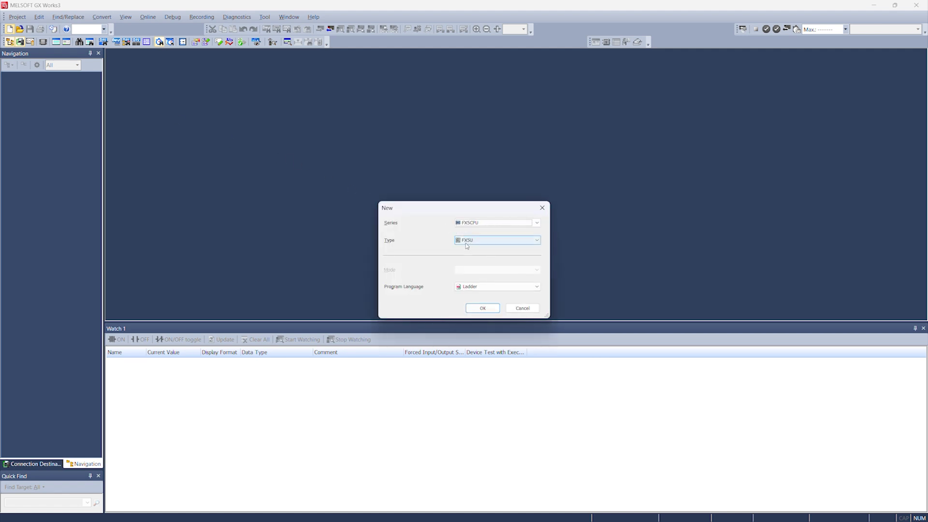
pyautogui.click(482, 308)
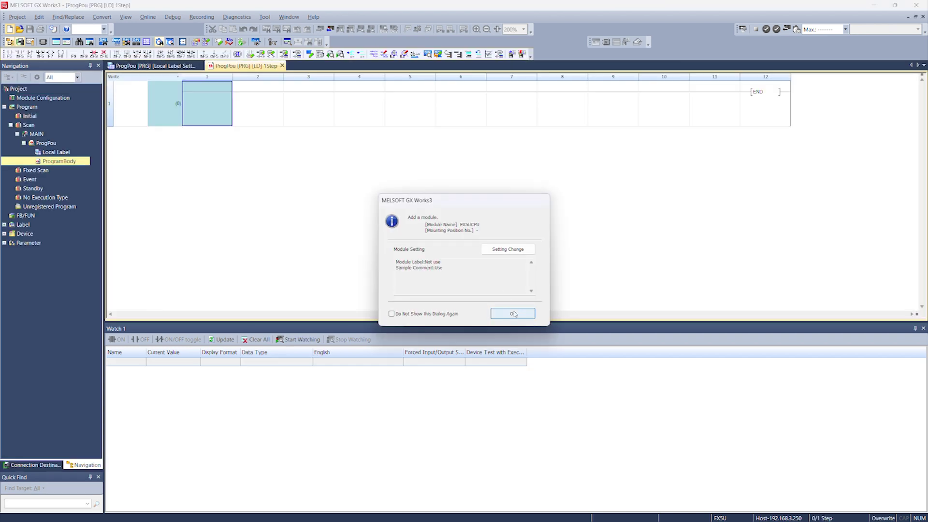
pyautogui.click(512, 312)
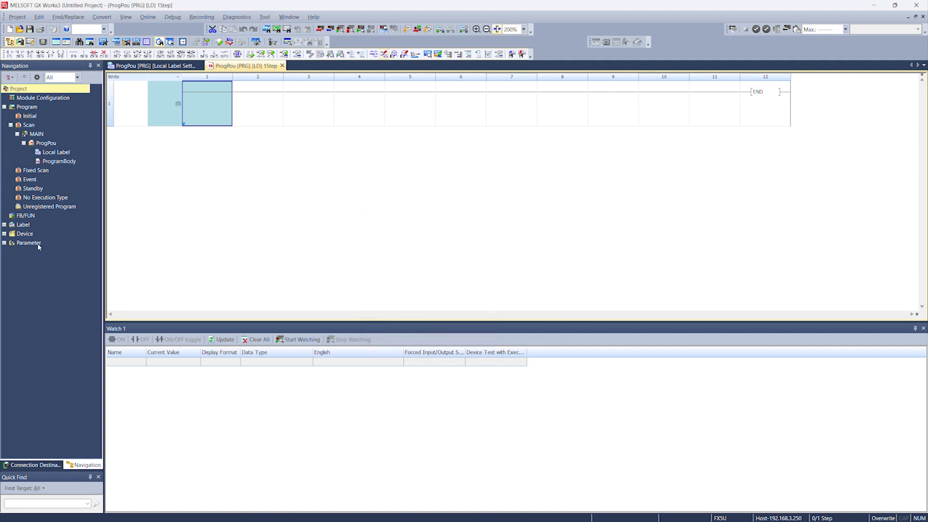
# Open the FX5UCPU Ethernet Port module parameters and expand Application Settings
pyautogui.click(5, 244)
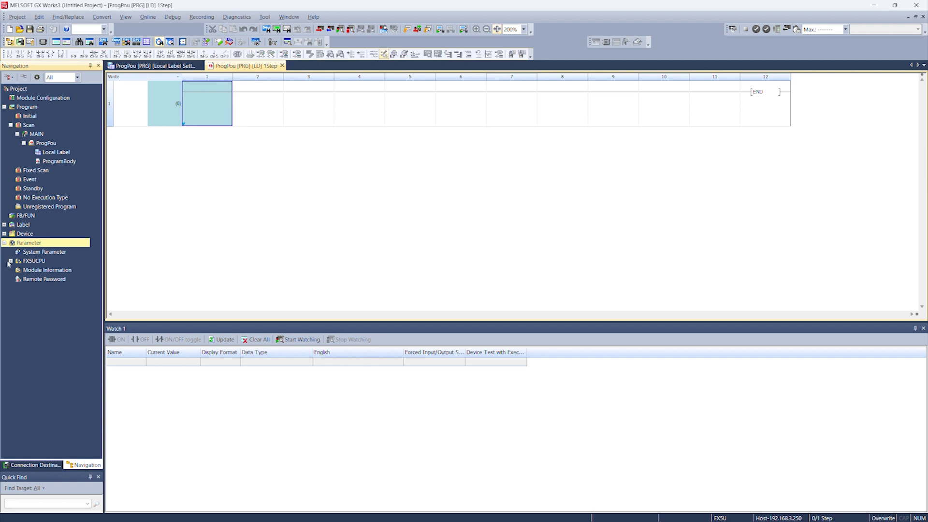
pyautogui.click(9, 261)
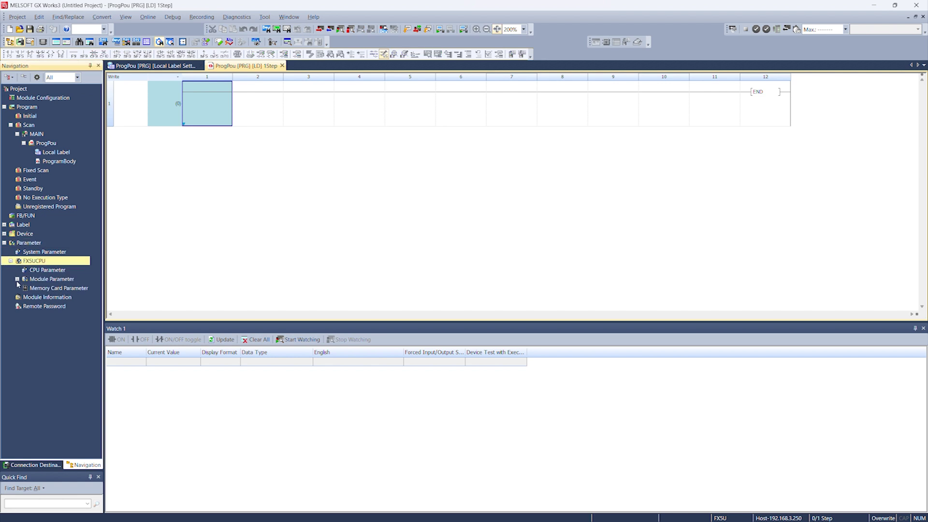
pyautogui.click(17, 279)
pyautogui.doubleClick(33, 288)
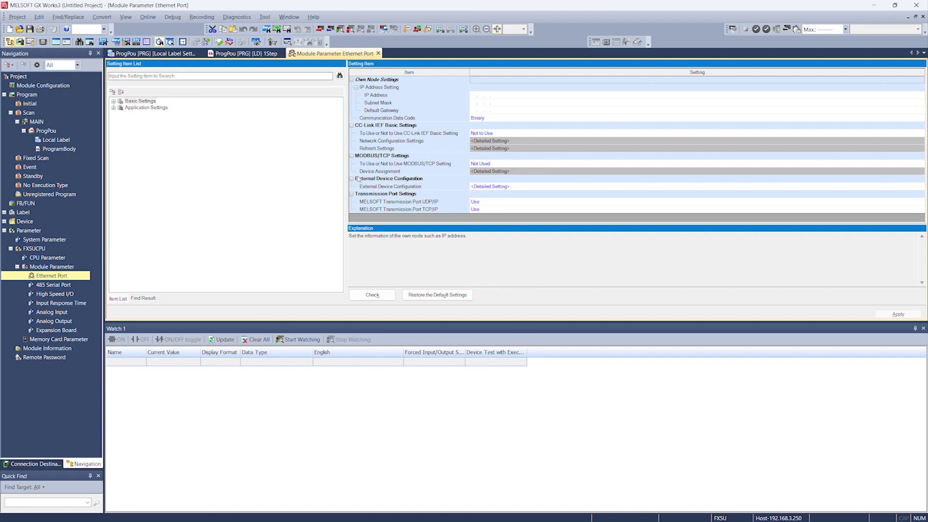
pyautogui.click(113, 109)
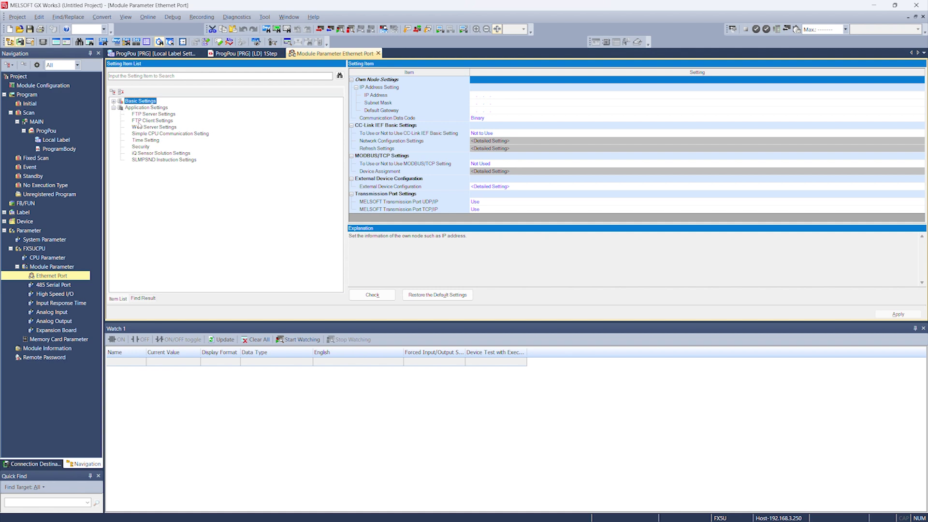
# Set Simple CPU Communication Setting to Use and open its Detailed Setting table
pyautogui.click(144, 135)
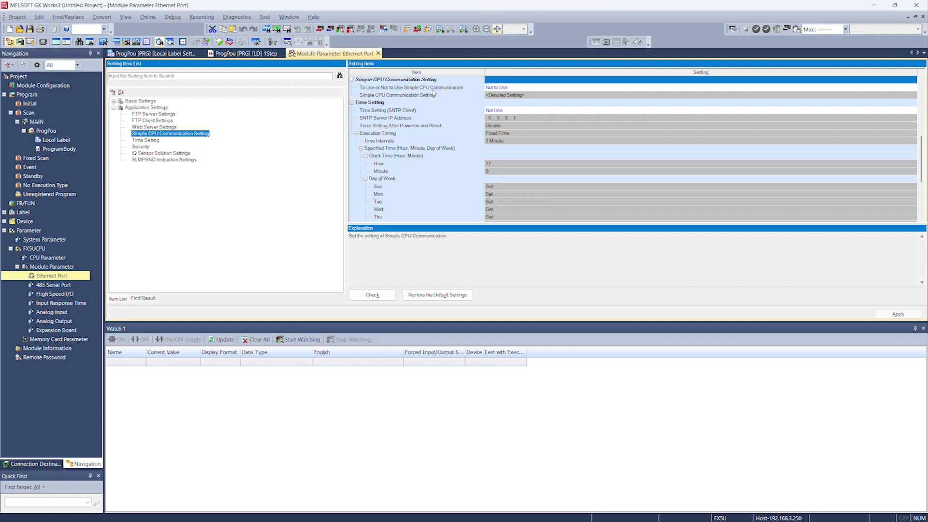
pyautogui.click(510, 87)
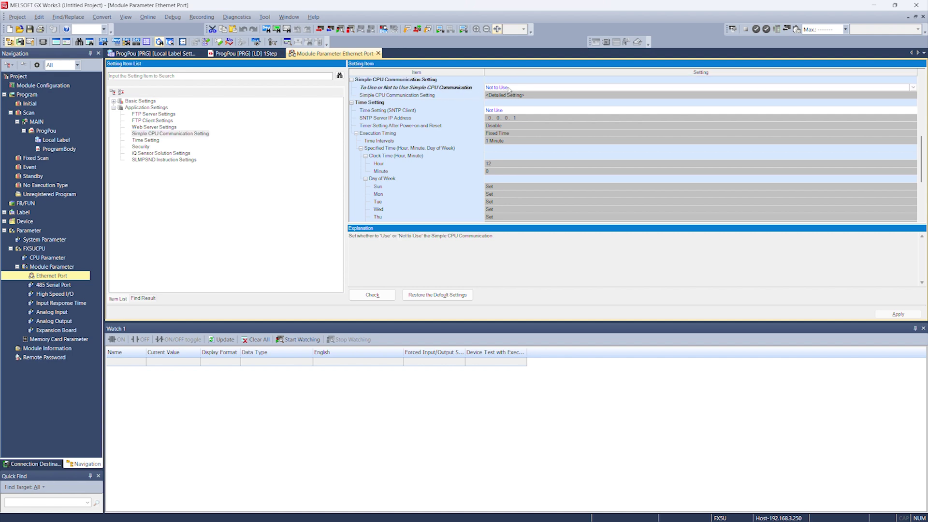
pyautogui.click(495, 104)
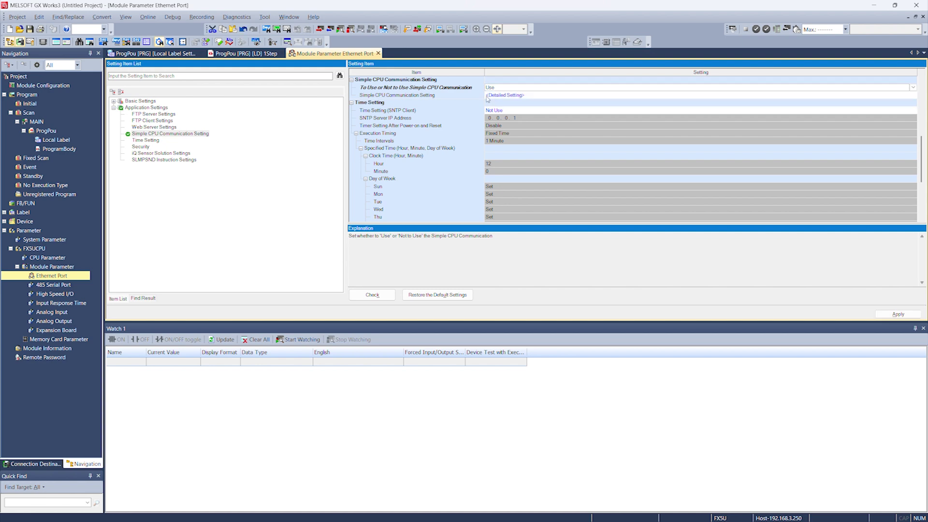
pyautogui.doubleClick(495, 97)
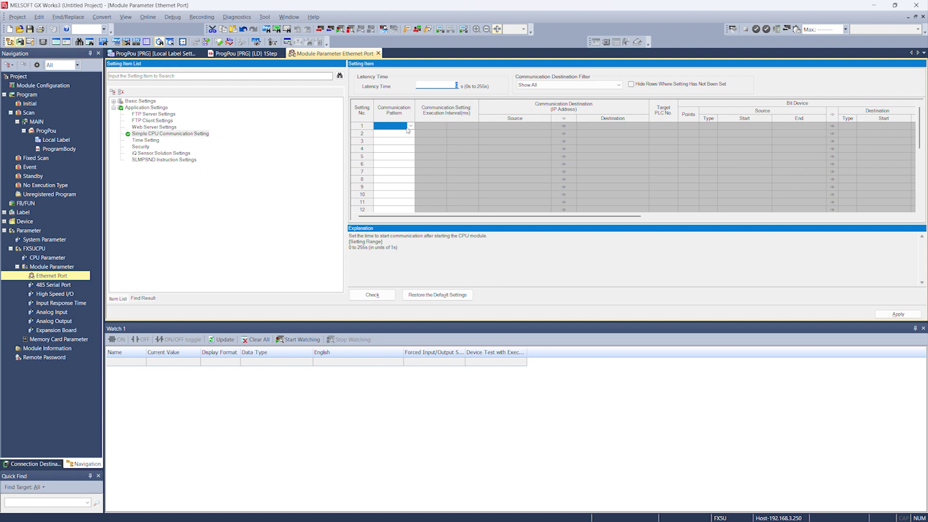
pyautogui.click(408, 128)
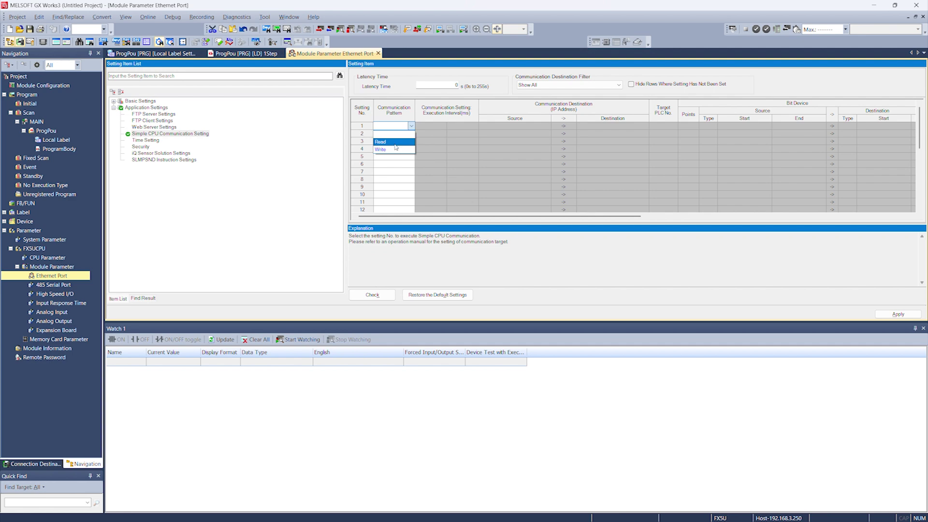
# Set setting 1's communication pattern to Read and open its destination settings
pyautogui.click(396, 144)
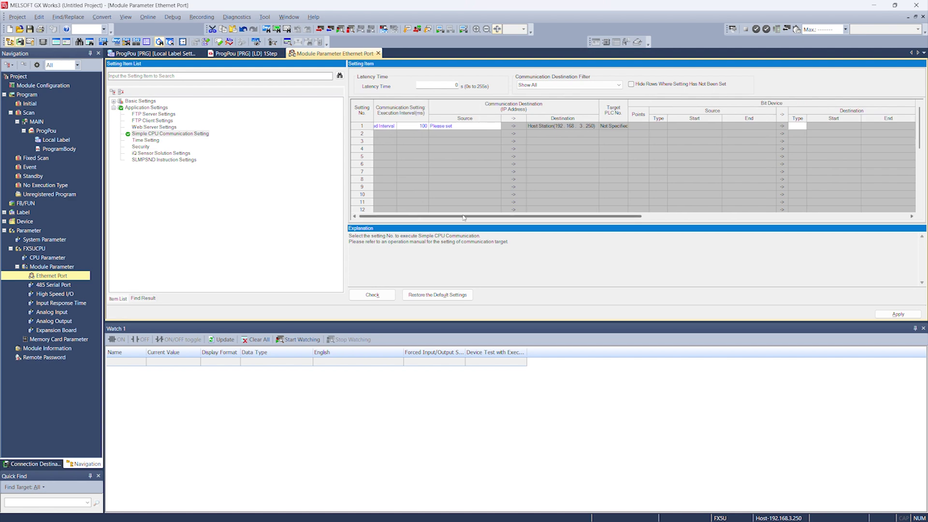
pyautogui.doubleClick(511, 128)
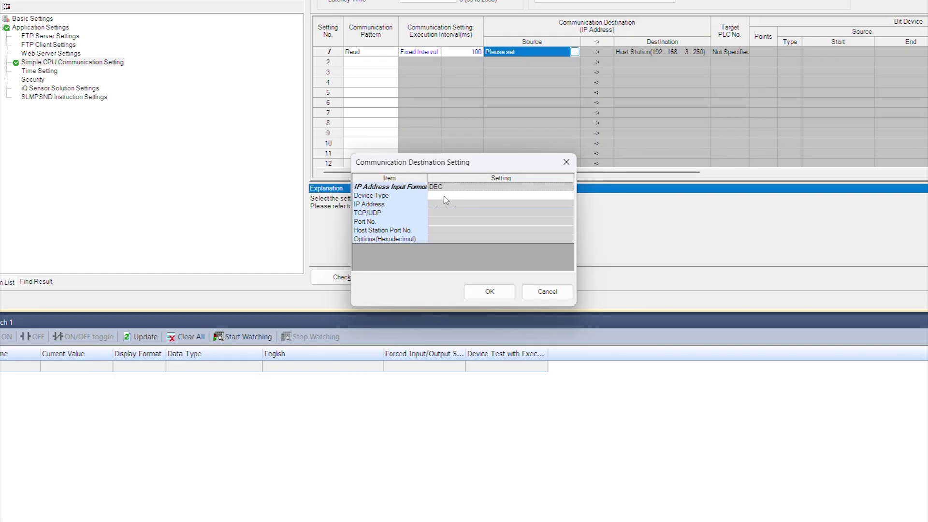
# Target a MODBUS/TCP-compatible device at 192.168.3.11, port 502, host station port 1024
pyautogui.click(441, 198)
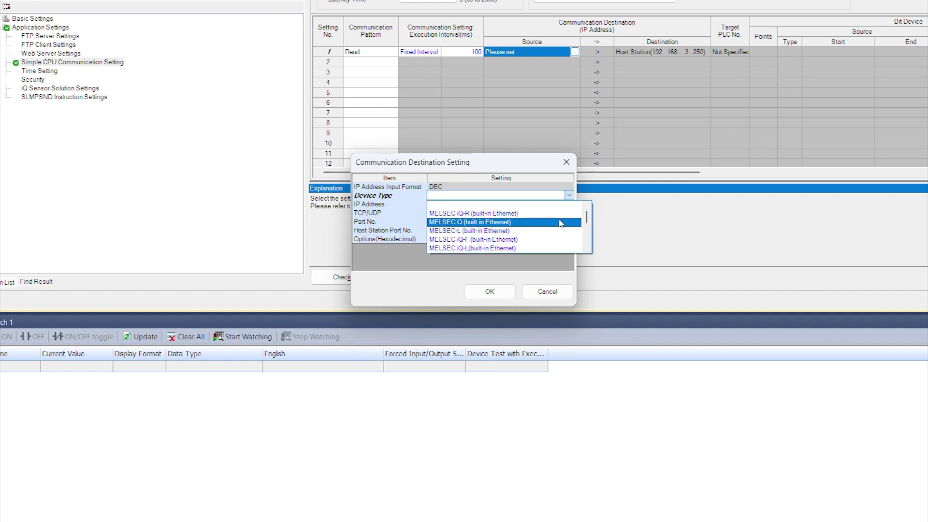
pyautogui.moveTo(587, 221); pyautogui.dragTo(588, 242)
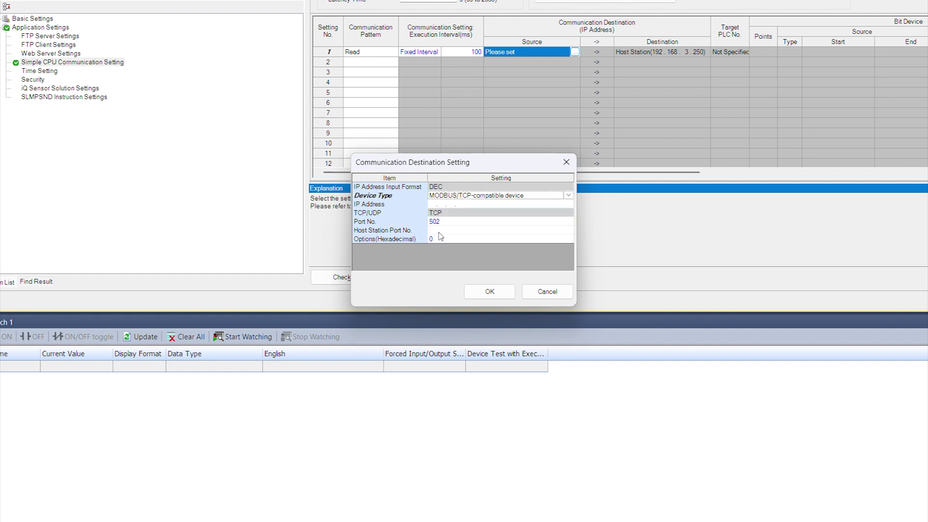
pyautogui.click(434, 206)
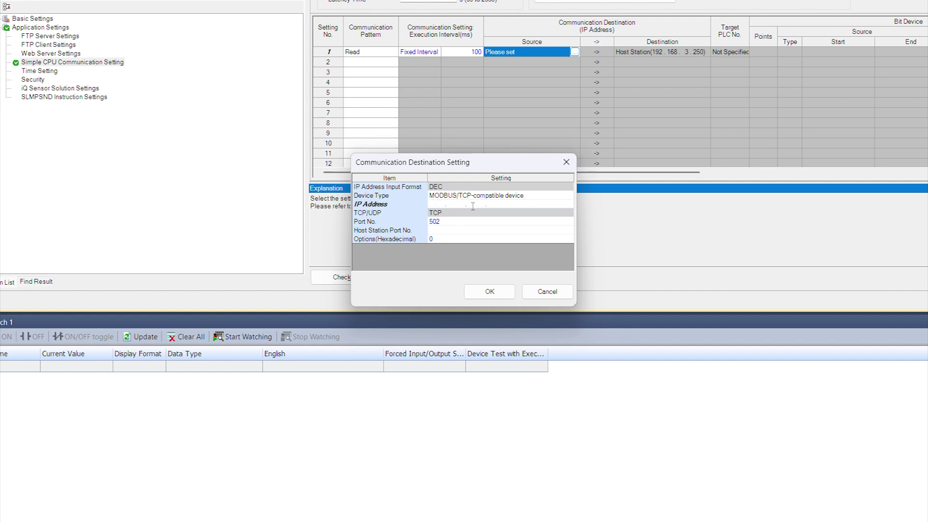
pyautogui.write('192 . 1')
pyautogui.write('68 . 3 . 11')
pyautogui.click(433, 224)
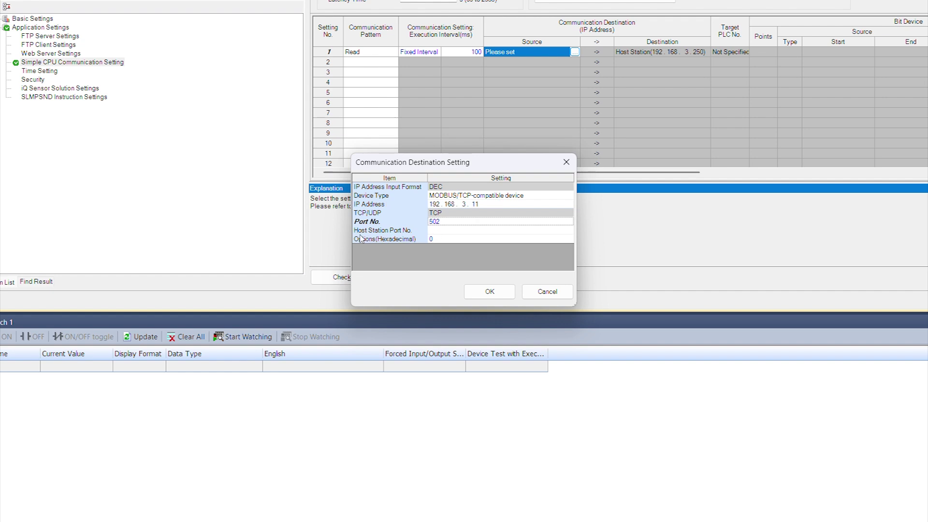
pyautogui.click(438, 231)
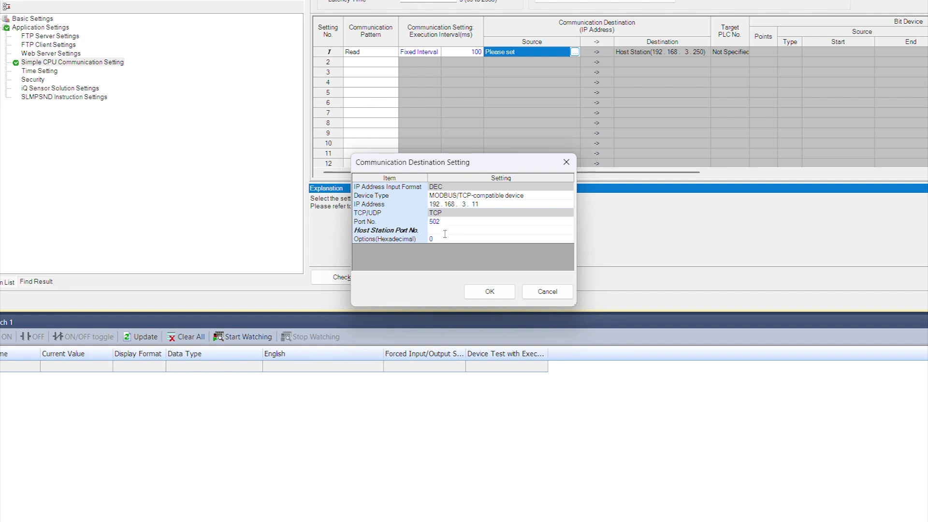
pyautogui.write('1024')
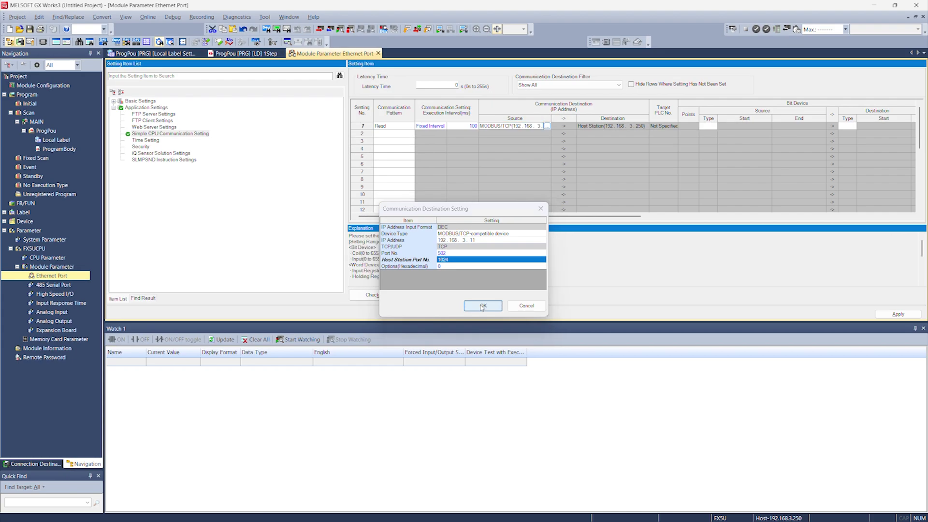
# Confirm the destination and choose Input as setting 1's bit device source type
pyautogui.click(490, 291)
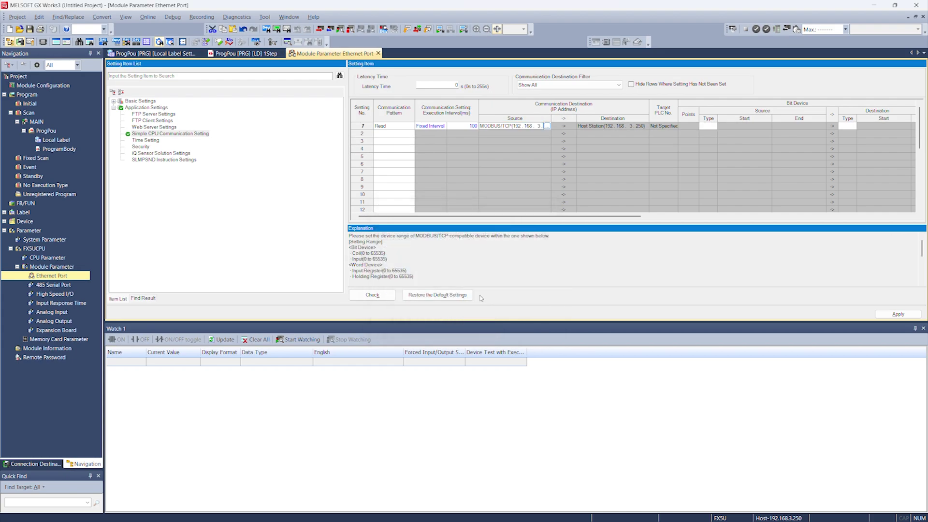
pyautogui.moveTo(482, 217); pyautogui.dragTo(513, 224)
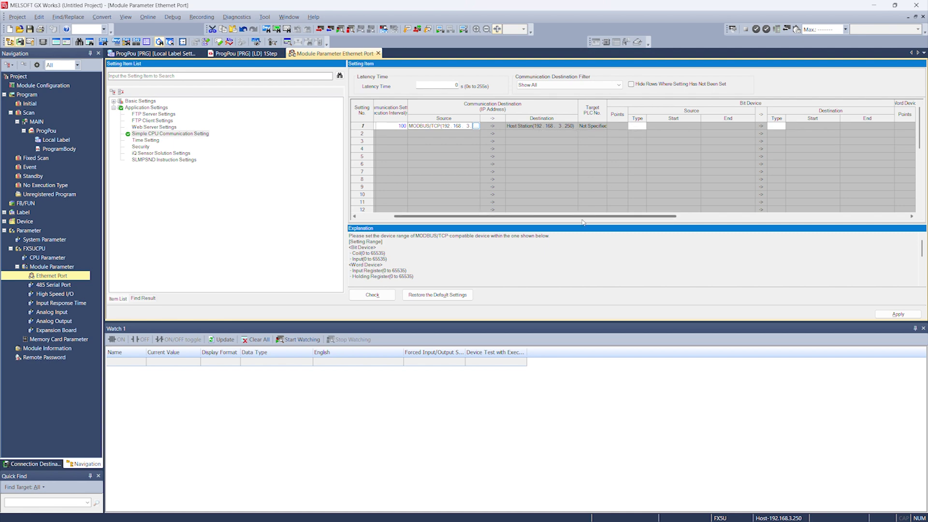
pyautogui.moveTo(584, 216); pyautogui.dragTo(638, 216)
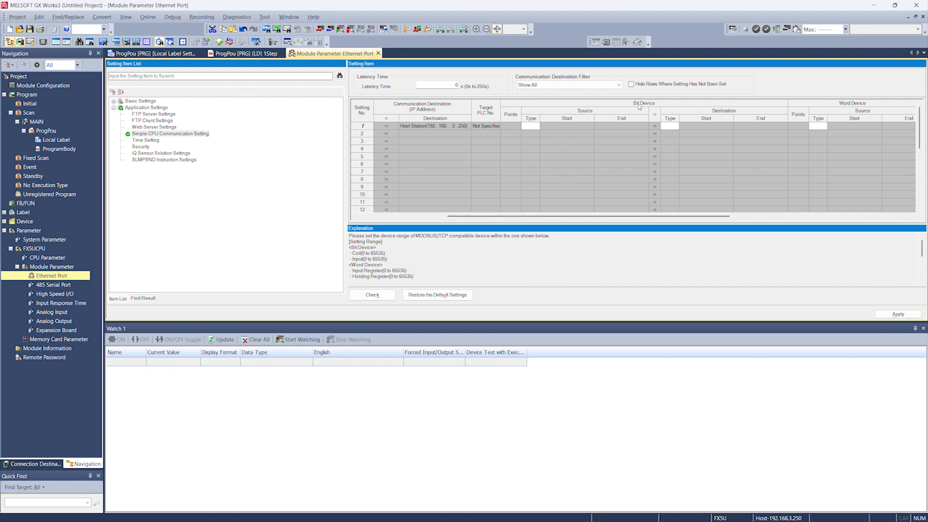
pyautogui.moveTo(619, 216)
pyautogui.mouseDown()
pyautogui.moveTo(723, 211)
pyautogui.moveTo(664, 179)
pyautogui.mouseUp()
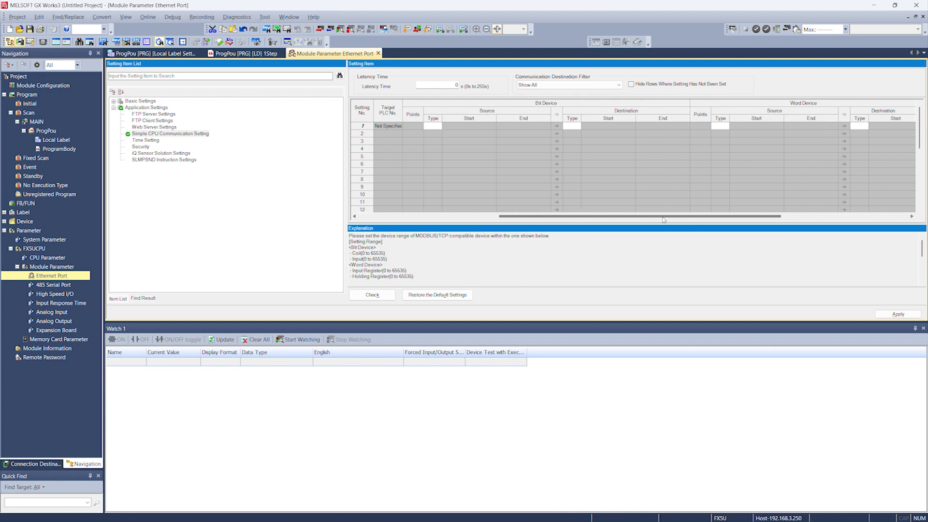
pyautogui.click(425, 126)
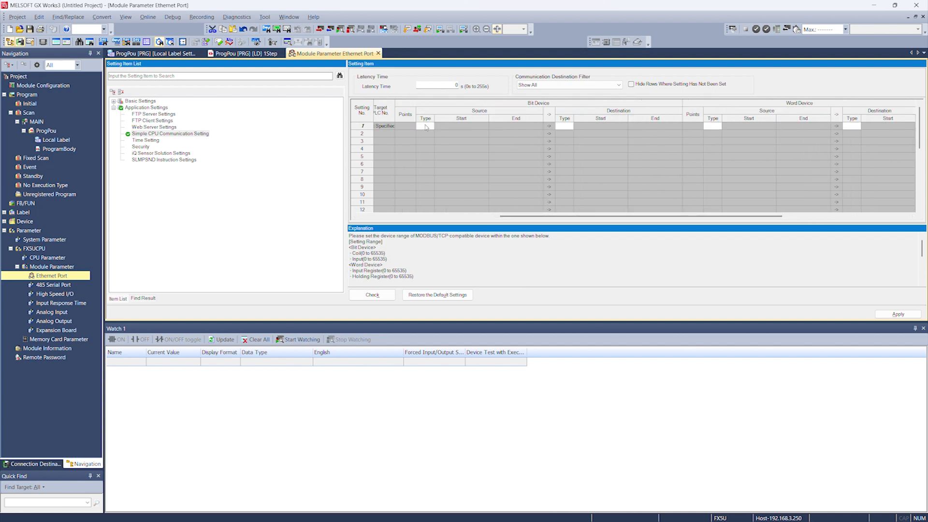
pyautogui.click(426, 127)
pyautogui.click(424, 150)
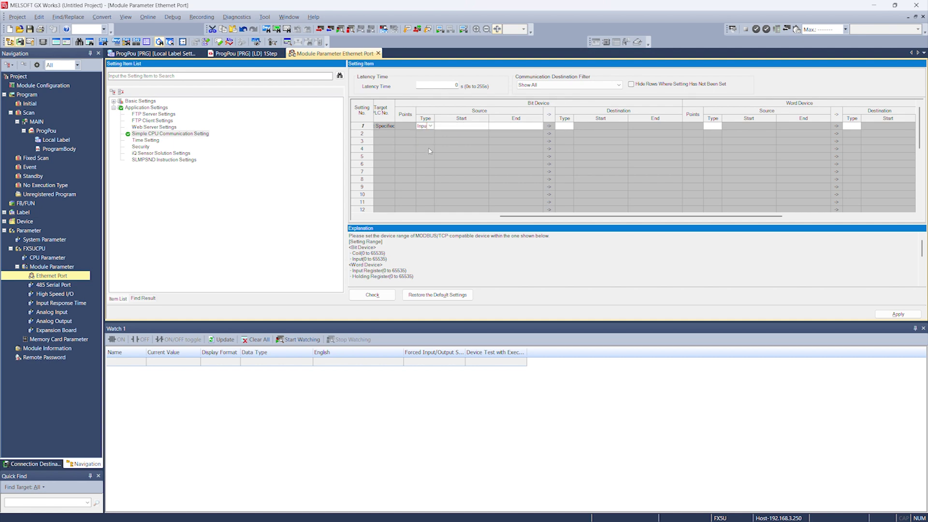
pyautogui.click(462, 128)
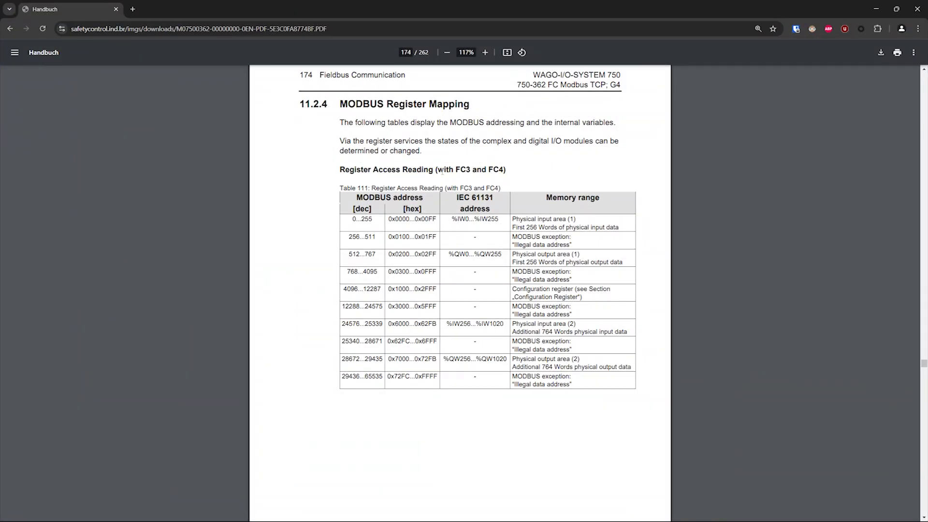
pyautogui.moveTo(351, 219); pyautogui.dragTo(370, 224)
pyautogui.moveTo(512, 219); pyautogui.dragTo(576, 219)
pyautogui.moveTo(344, 257); pyautogui.dragTo(378, 255)
pyautogui.moveTo(513, 255); pyautogui.dragTo(578, 254)
# Set setting 1's source input range to 0–15, accepting the 16-point adjustment
pyautogui.click(876, 9)
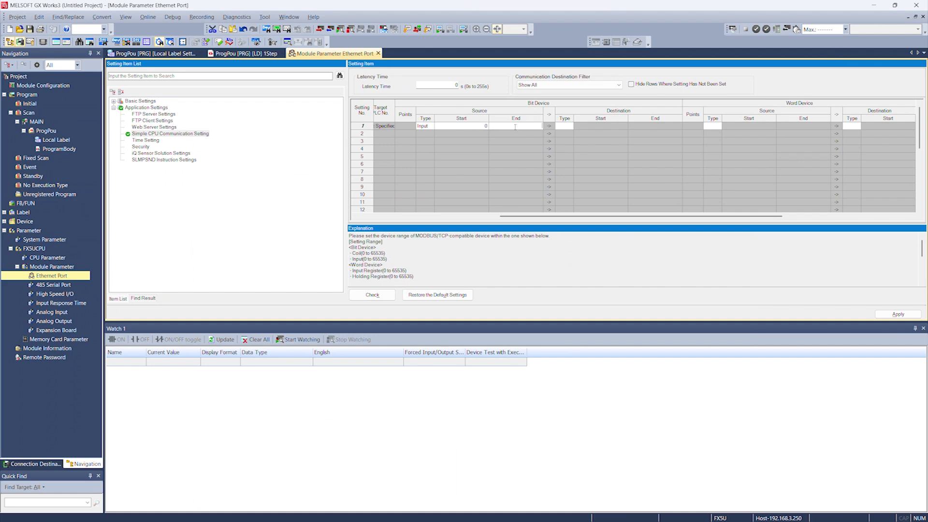
pyautogui.write('1')
pyautogui.press('Return')
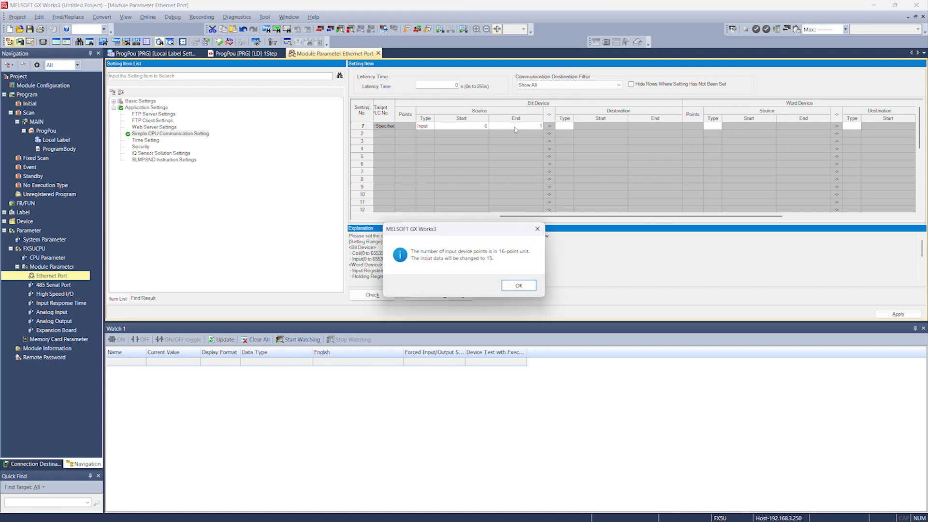
pyautogui.click(519, 286)
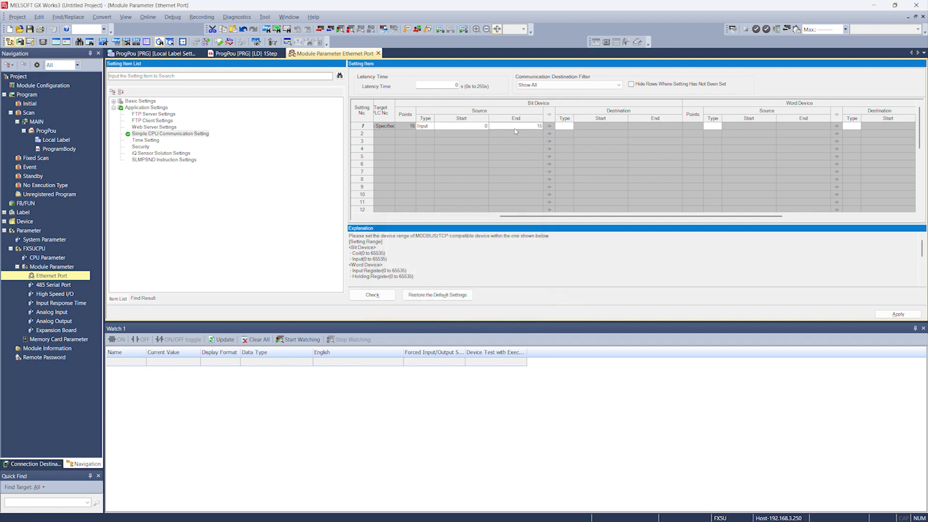
# Set setting 1's destination to device type X starting at X100
pyautogui.click(568, 127)
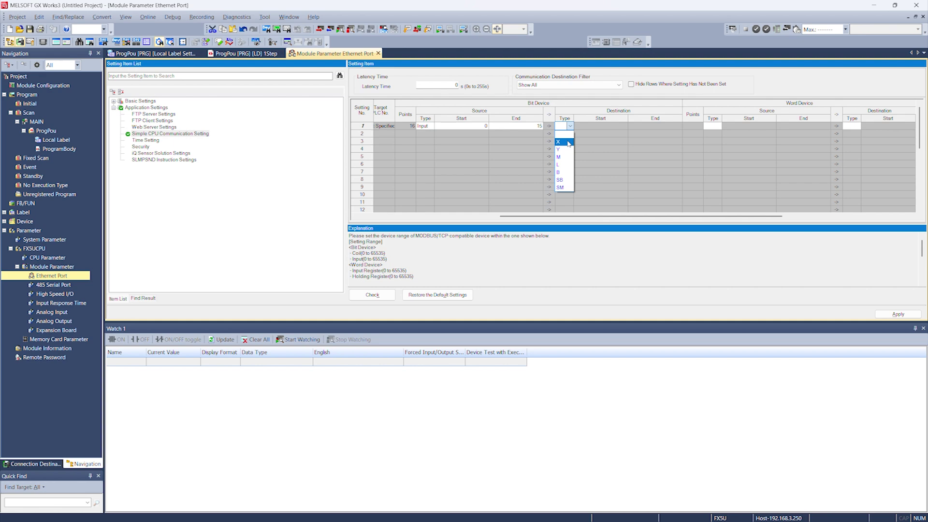
pyautogui.click(569, 143)
pyautogui.click(592, 126)
pyautogui.write('100')
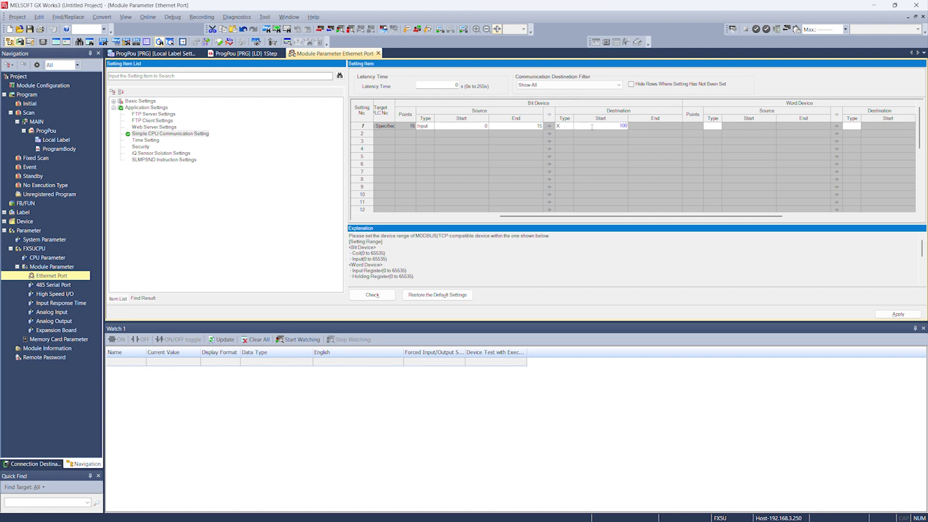
pyautogui.press('Return')
pyautogui.click(721, 129)
pyautogui.moveTo(642, 216); pyautogui.dragTo(767, 216)
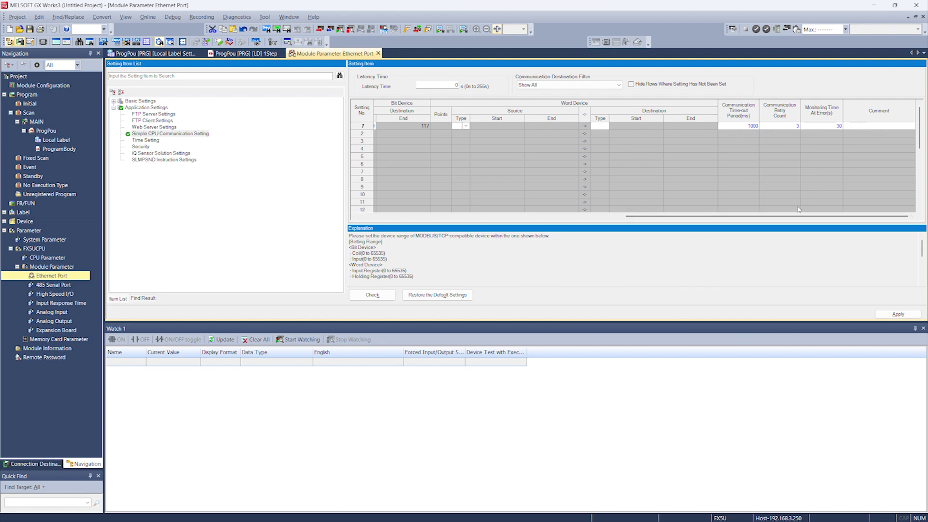
pyautogui.hscroll(-1, 789, 220)
# Make setting 2 a Write communication and open its destination settings
pyautogui.click(482, 216)
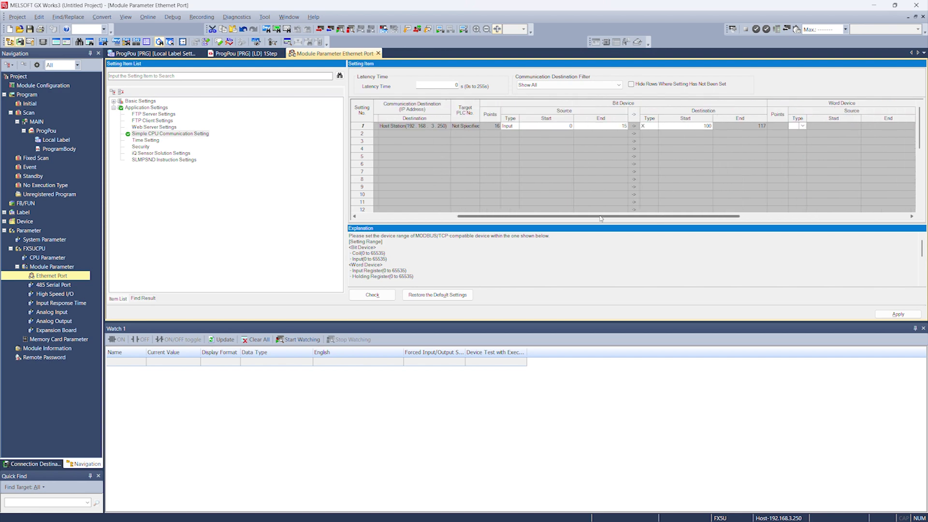
pyautogui.moveTo(482, 217); pyautogui.dragTo(354, 217)
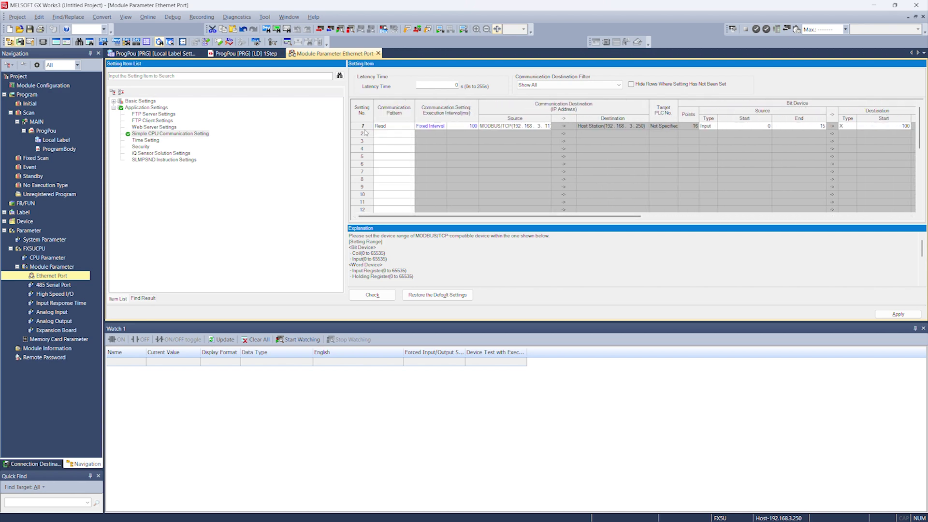
pyautogui.click(394, 134)
pyautogui.click(381, 157)
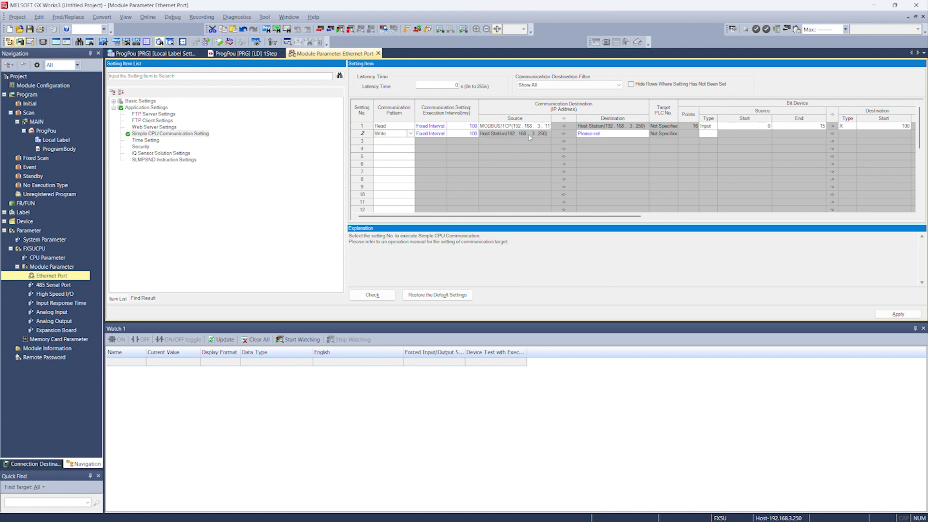
pyautogui.click(610, 136)
# Target setting 2 at the MODBUS/TCP device 192.168.3.11 with host station port 1025
pyautogui.click(610, 136)
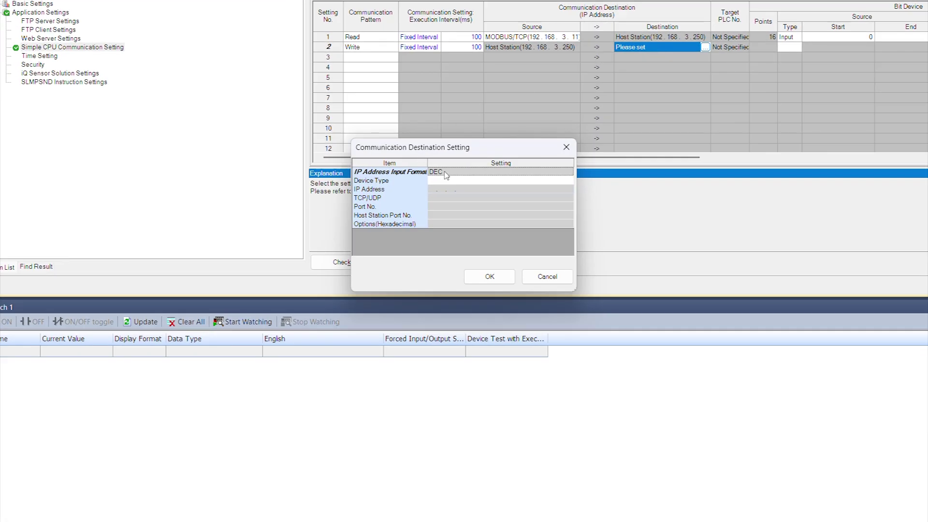
pyautogui.click(445, 236)
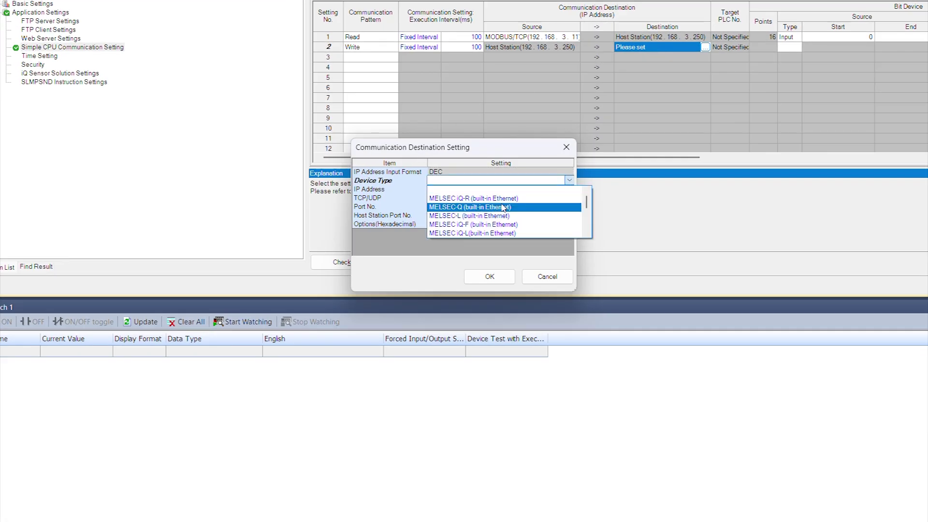
pyautogui.scroll(-2, 501, 206)
pyautogui.scroll(-1, 502, 208)
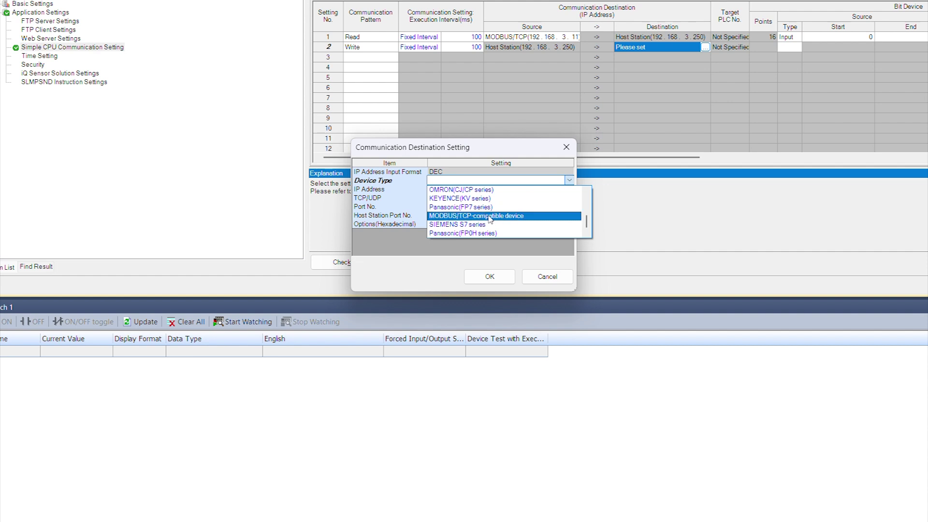
pyautogui.click(490, 216)
pyautogui.click(440, 190)
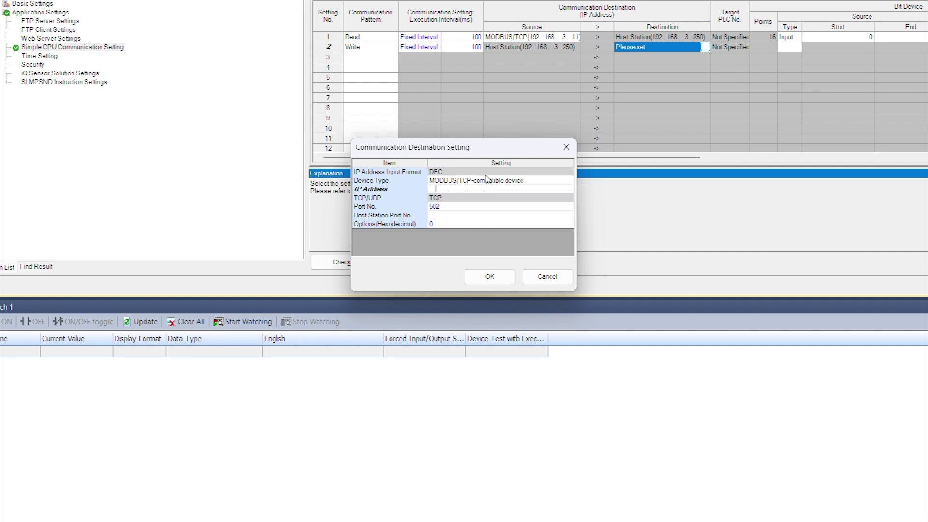
pyautogui.write('192 . ')
pyautogui.write('168 . 3 . ')
pyautogui.write('11')
pyautogui.click(448, 217)
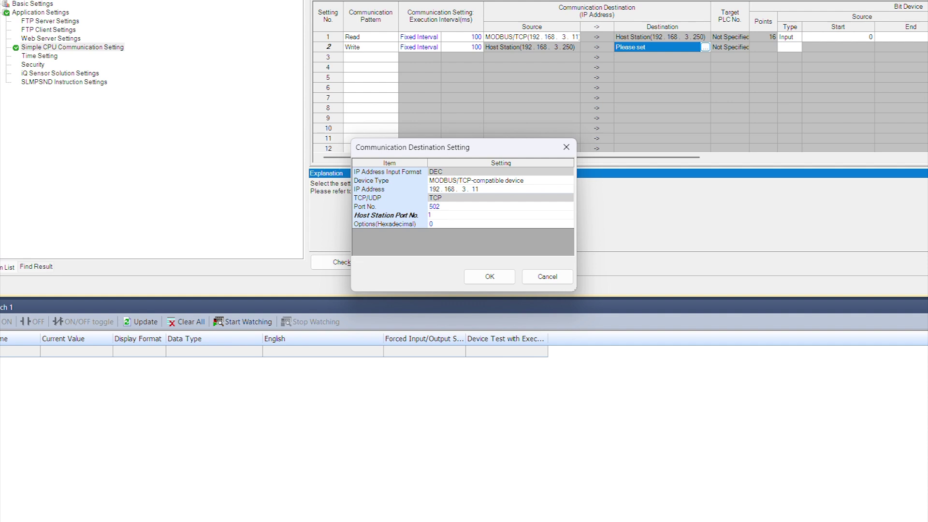
pyautogui.write('1025')
# Confirm the destination and set setting 2's source to Y100–Y117
pyautogui.click(490, 276)
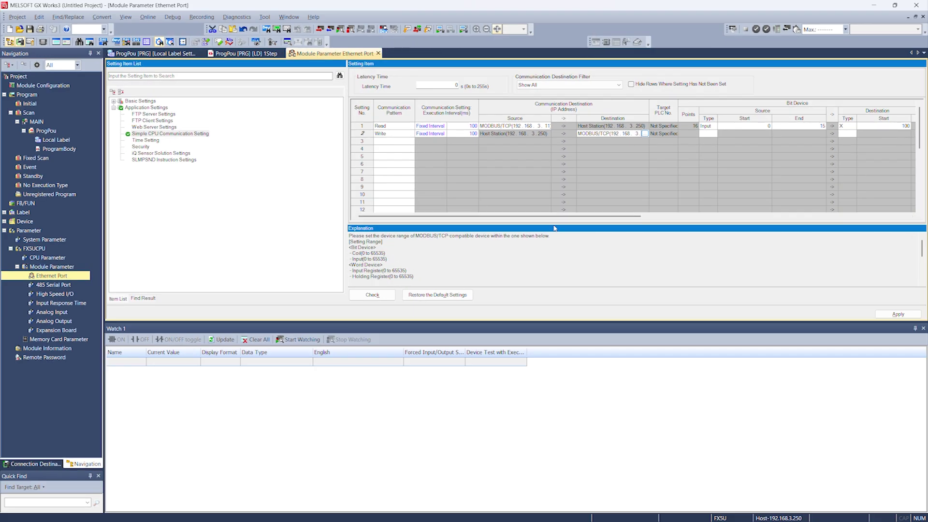
pyautogui.moveTo(565, 217); pyautogui.dragTo(651, 218)
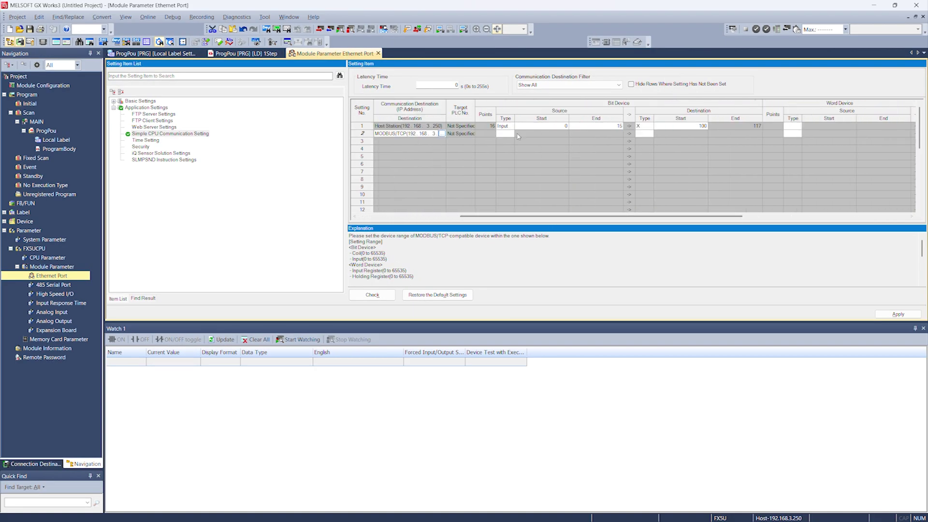
pyautogui.click(505, 135)
pyautogui.click(511, 135)
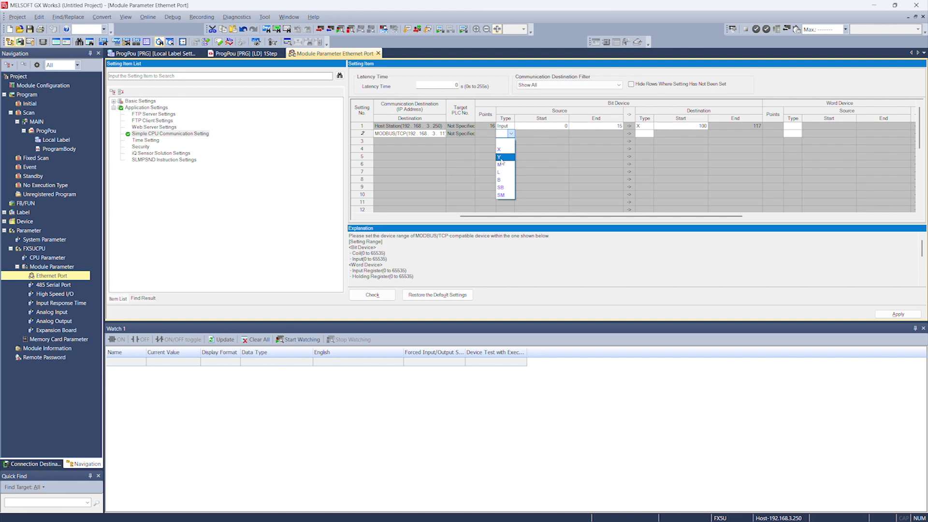
pyautogui.click(501, 158)
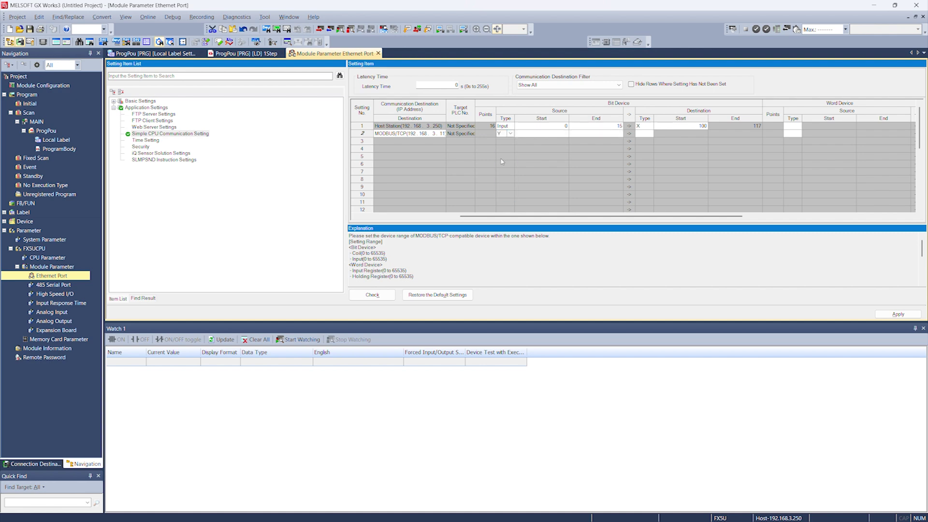
pyautogui.click(543, 135)
pyautogui.write('100')
pyautogui.click(595, 133)
pyautogui.write('101')
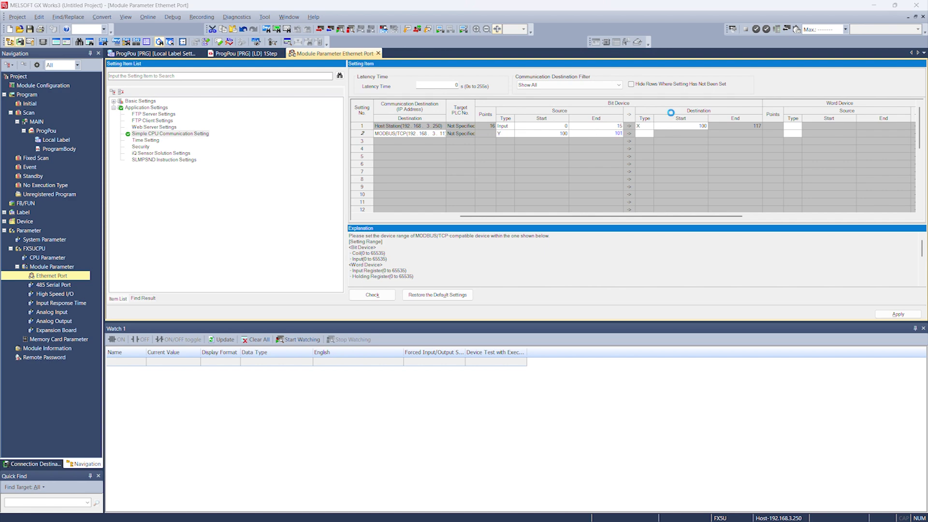
pyautogui.press('Return')
pyautogui.write('117')
pyautogui.press('Return')
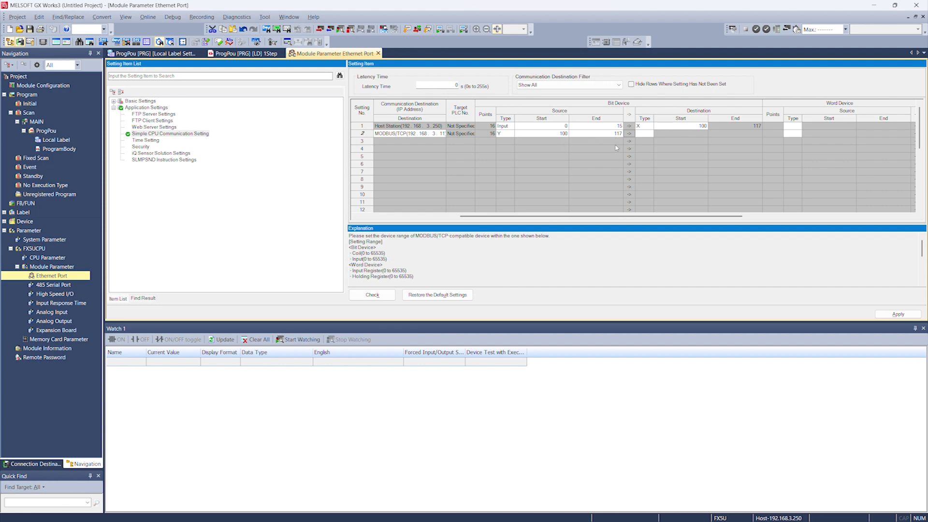
pyautogui.moveTo(583, 216); pyautogui.dragTo(619, 216)
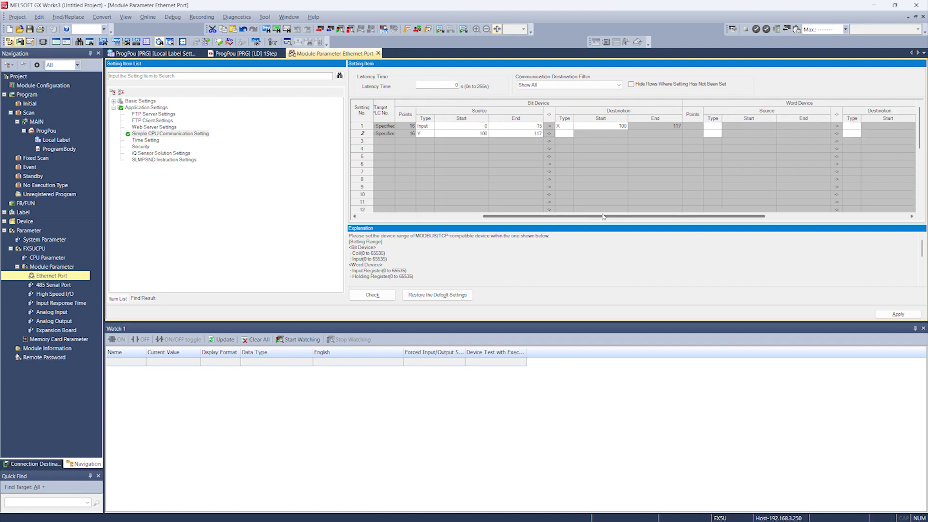
# Set setting 2's destination to Coil starting at address 512
pyautogui.click(575, 134)
pyautogui.click(578, 135)
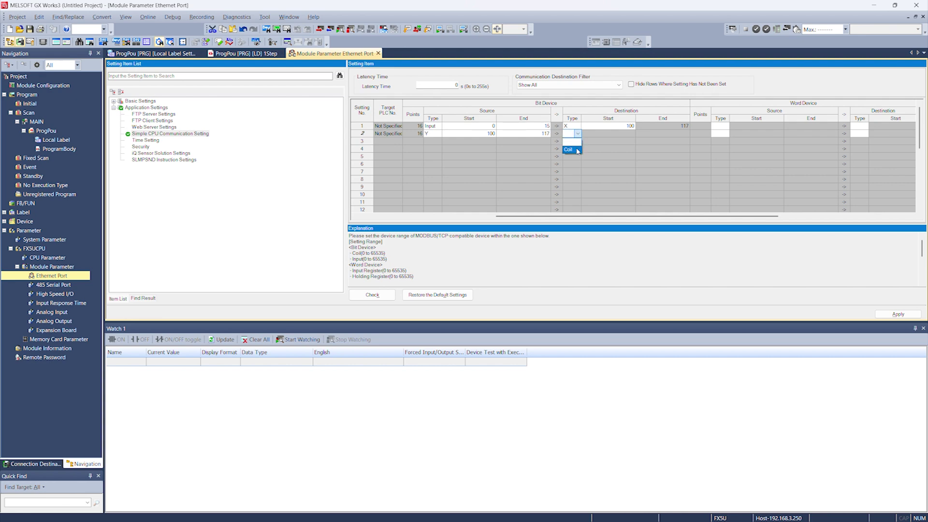
pyautogui.click(578, 149)
pyautogui.click(600, 132)
pyautogui.write('512')
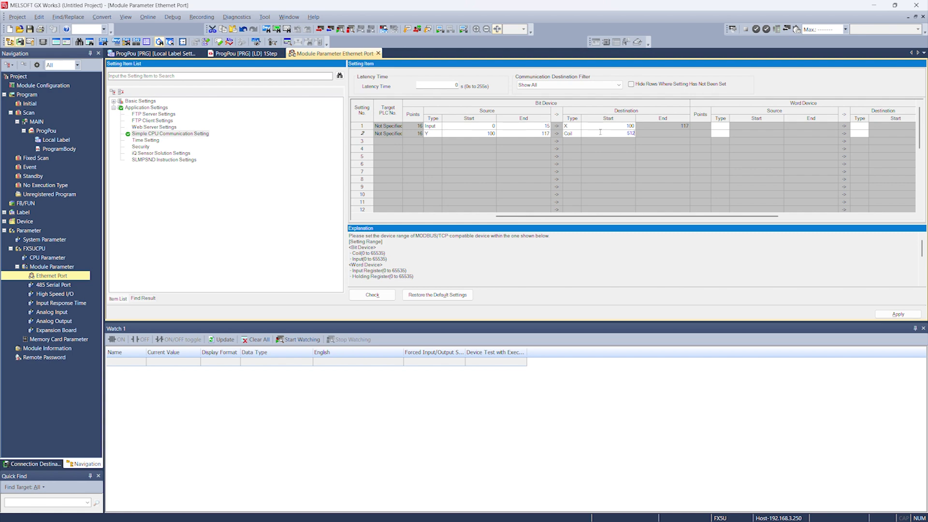
pyautogui.click(636, 150)
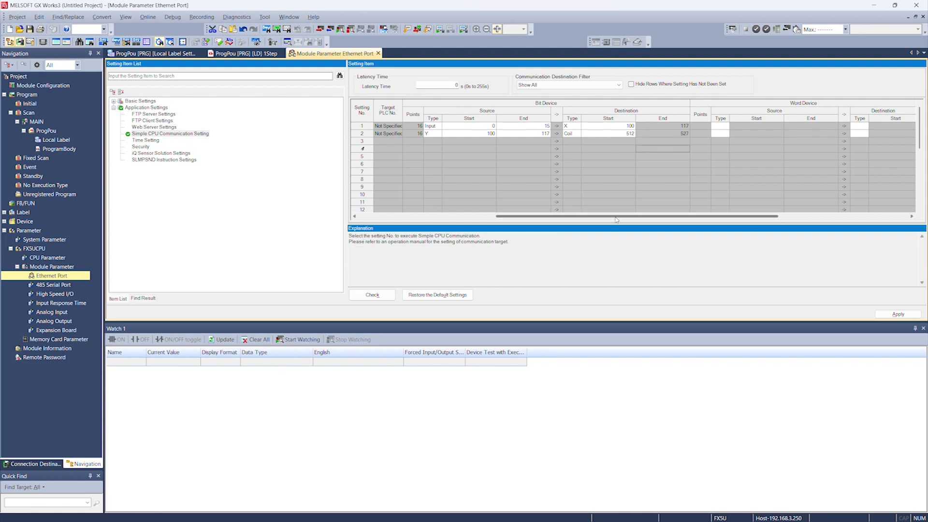
pyautogui.moveTo(617, 217)
pyautogui.mouseDown()
pyautogui.moveTo(640, 218)
pyautogui.moveTo(622, 219)
pyautogui.mouseUp()
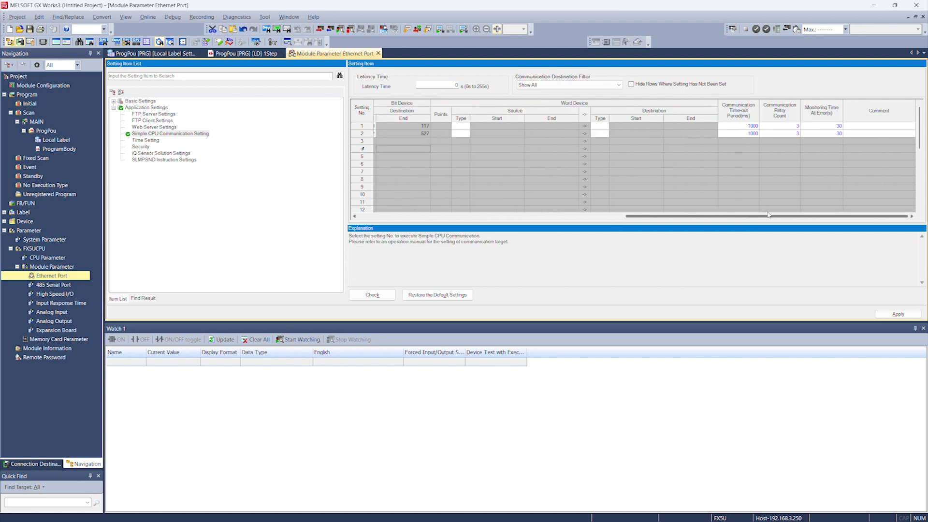
pyautogui.moveTo(623, 219); pyautogui.dragTo(477, 220)
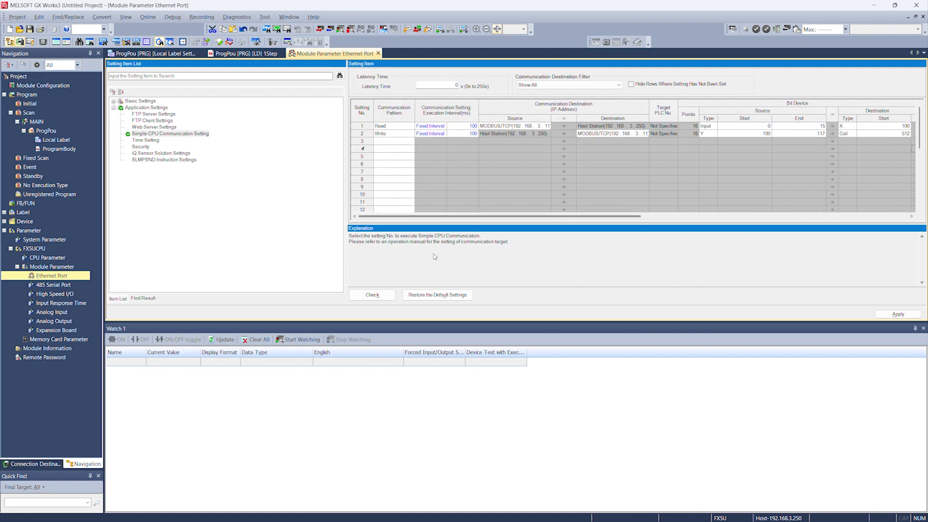
# Run Check on both communication settings, dismiss 'No error found.', and apply
pyautogui.click(374, 294)
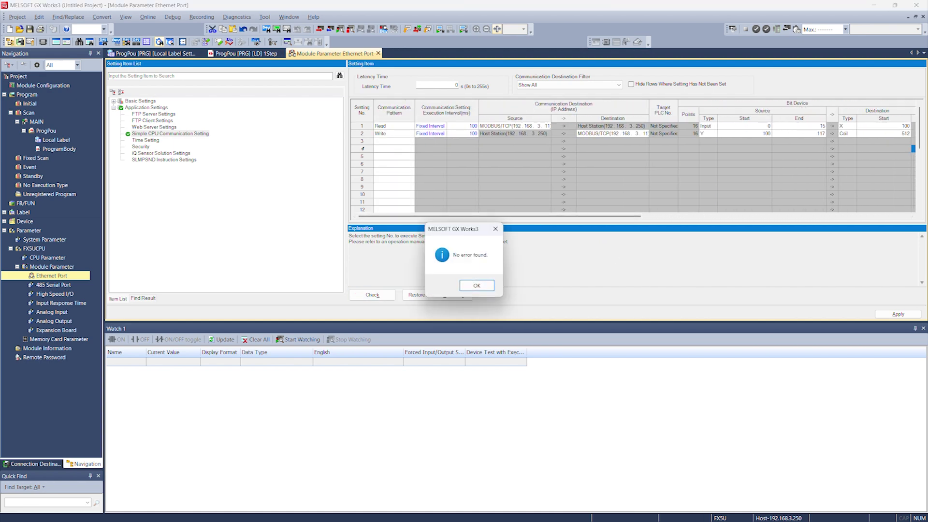
pyautogui.click(477, 285)
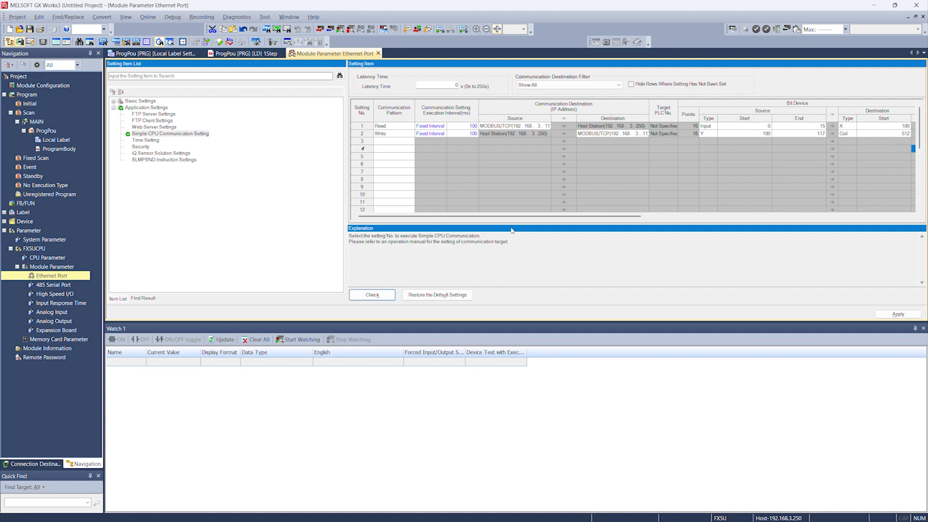
pyautogui.click(896, 315)
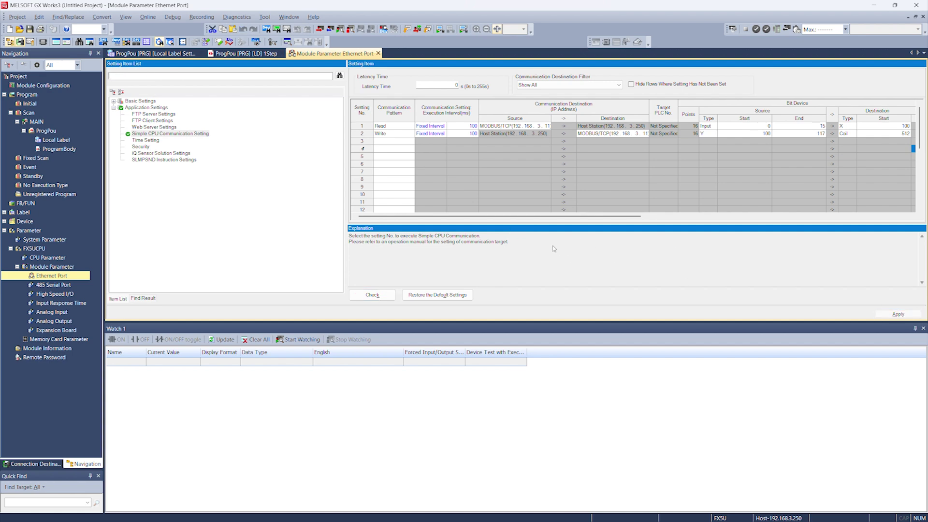
# Write all parameters, global labels and the MAIN program to the PLC, stopping the CPU and overwriting existing data
pyautogui.click(320, 29)
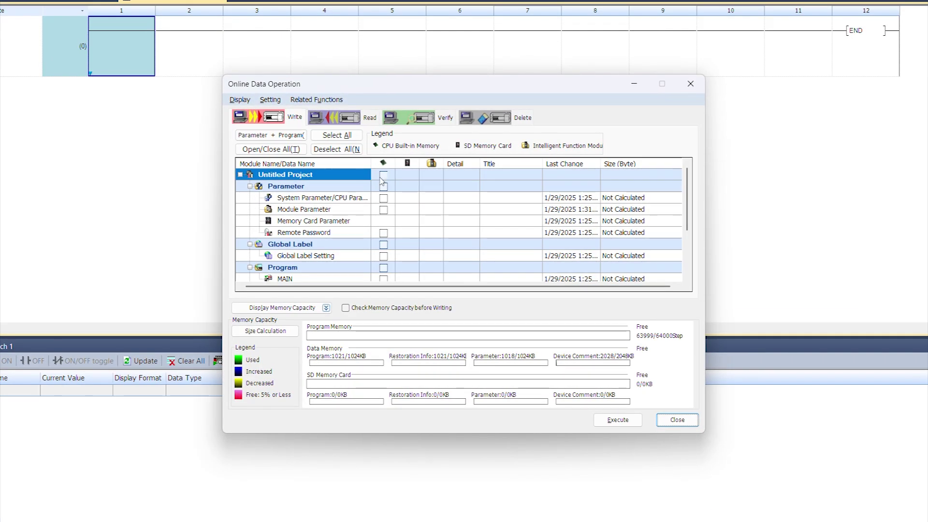
pyautogui.click(383, 175)
pyautogui.click(619, 422)
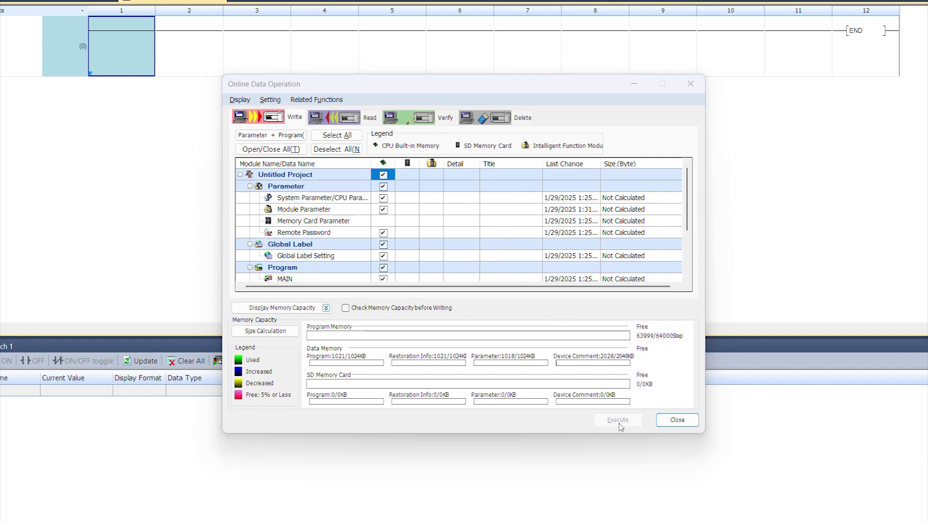
pyautogui.click(488, 312)
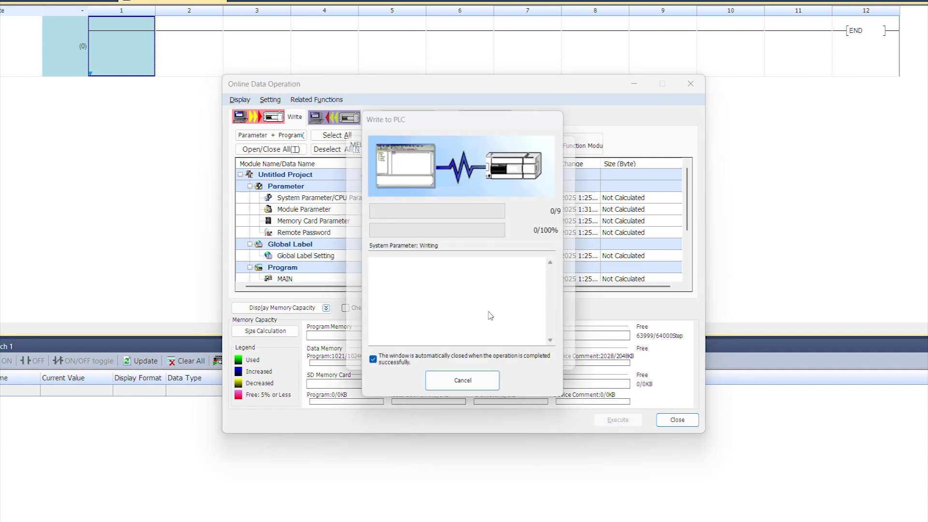
pyautogui.click(467, 338)
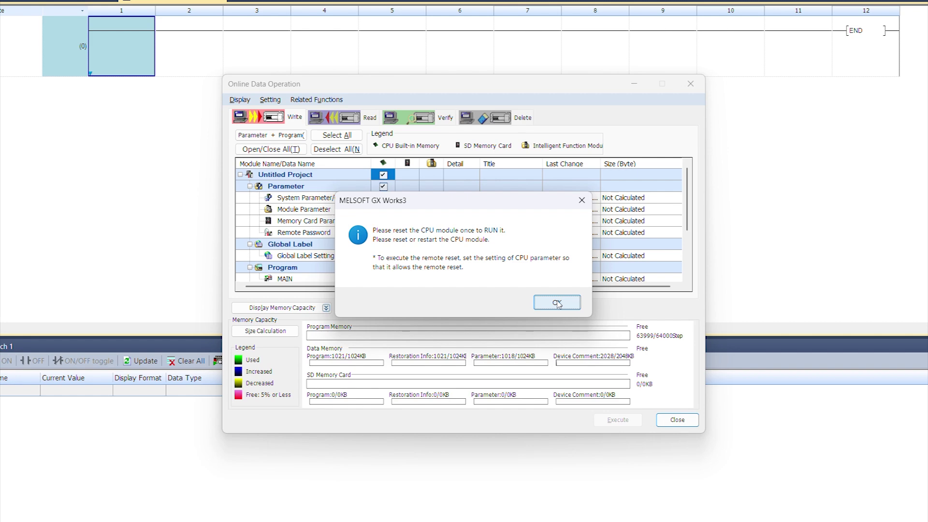
pyautogui.click(558, 304)
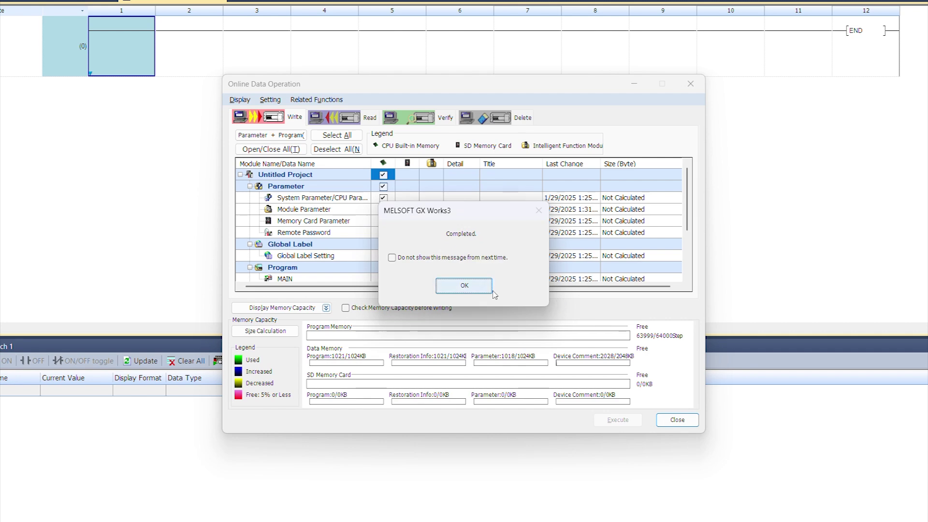
pyautogui.click(467, 284)
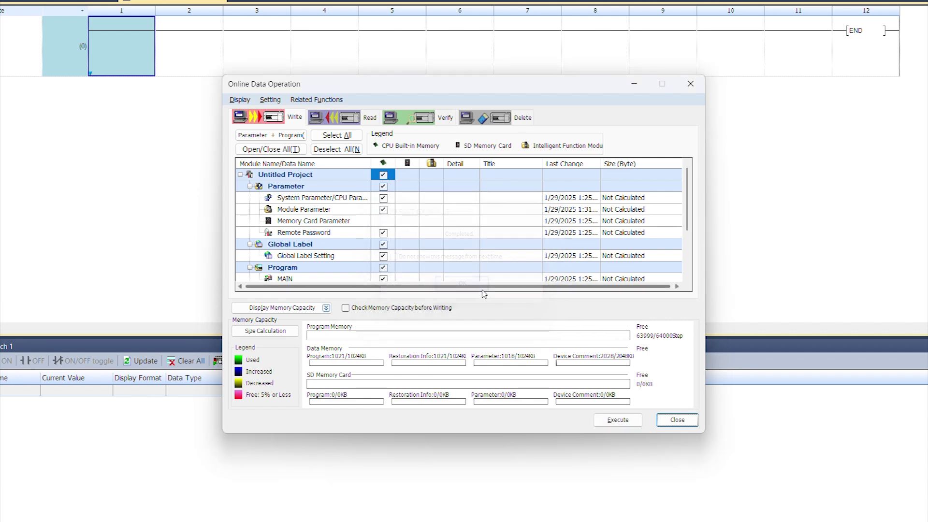
pyautogui.click(676, 420)
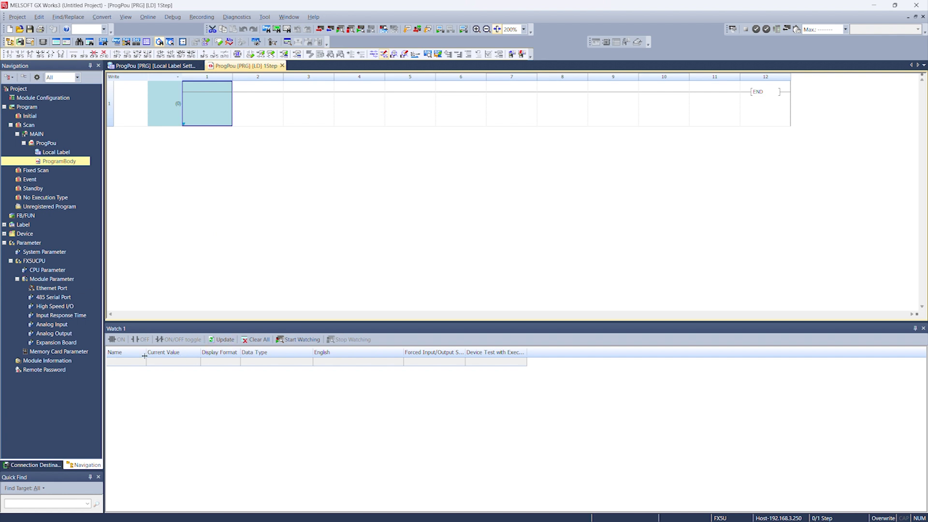
# Enter X100, X101, Y100 and Y101 in the Watch 1 Name column and start watching them
pyautogui.click(129, 361)
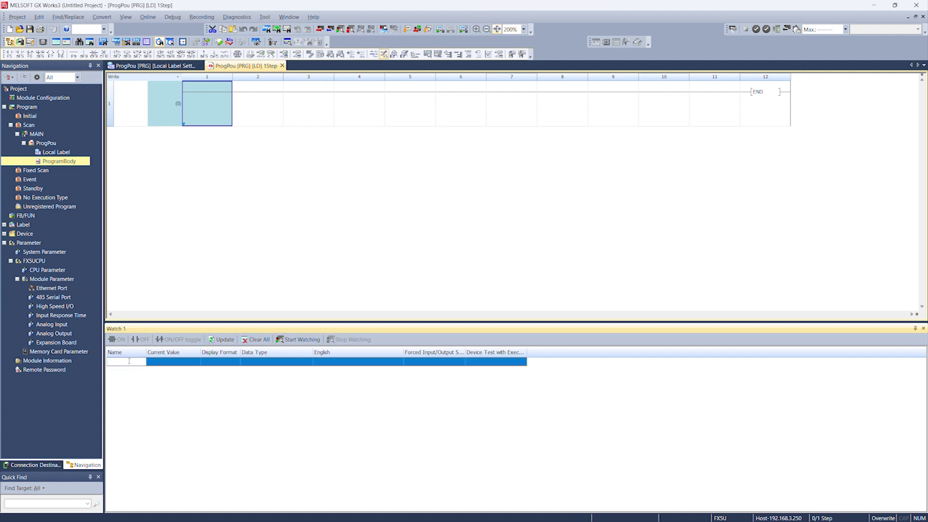
pyautogui.write('X1')
pyautogui.write('00')
pyautogui.press('Return')
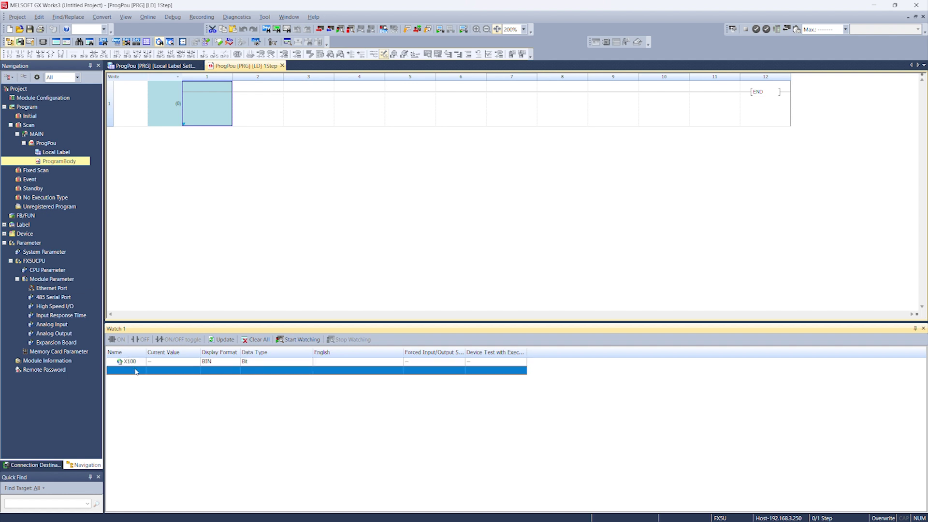
pyautogui.click(135, 369)
pyautogui.write('0')
pyautogui.write('1')
pyautogui.press('Return')
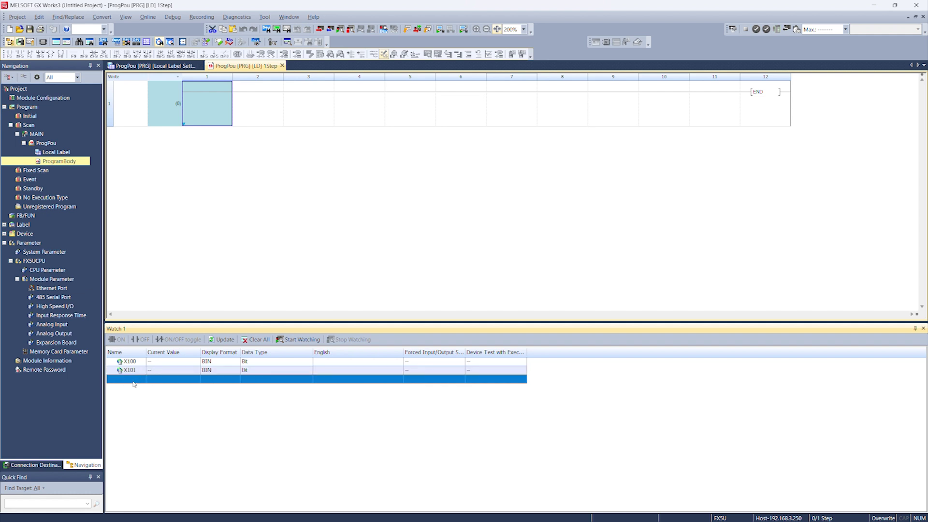
pyautogui.click(137, 380)
pyautogui.write('Y')
pyautogui.write('100')
pyautogui.press('Return')
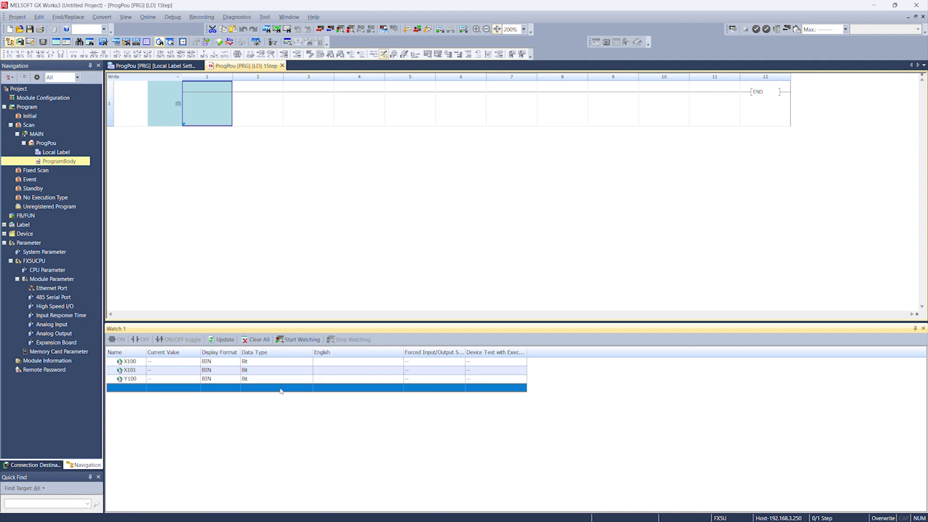
pyautogui.write('Y')
pyautogui.write('101')
pyautogui.press('Return')
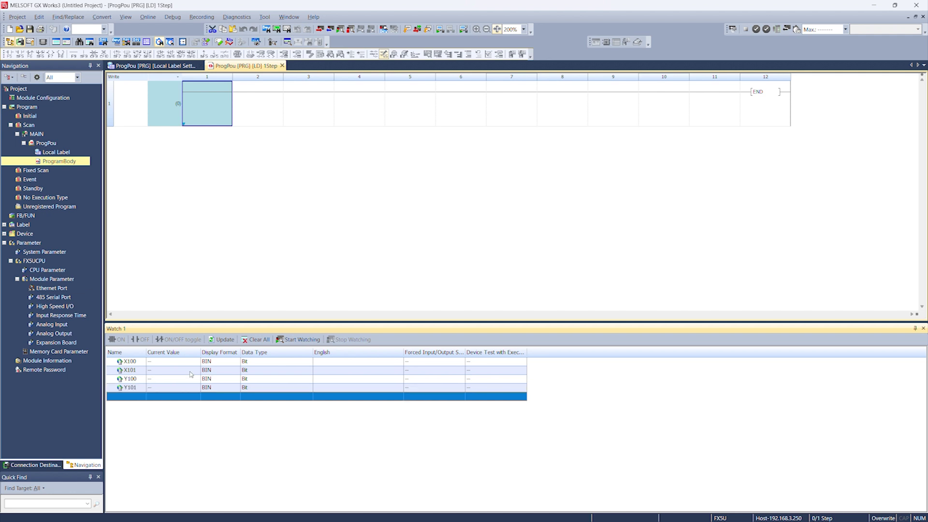
pyautogui.click(301, 340)
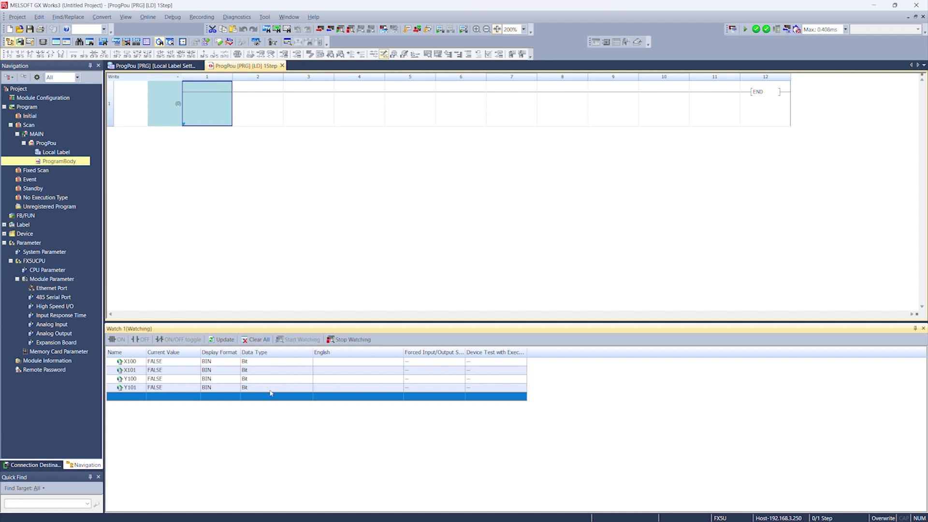
# Check that X100 and X101 read TRUE, then toggle Y100 ON in Watch 1
pyautogui.click(178, 364)
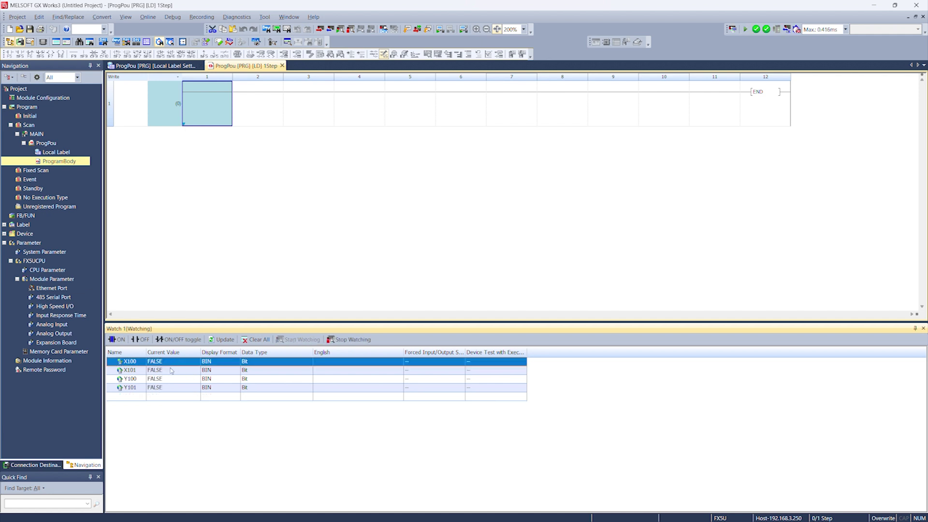
pyautogui.press('Down')
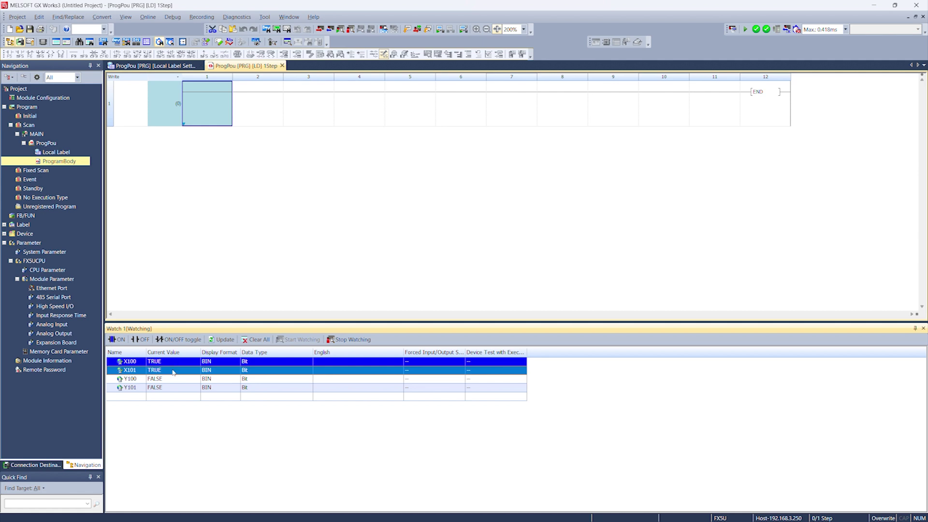
pyautogui.keyDown('shift'); pyautogui.click(166, 378); pyautogui.keyUp('shift')
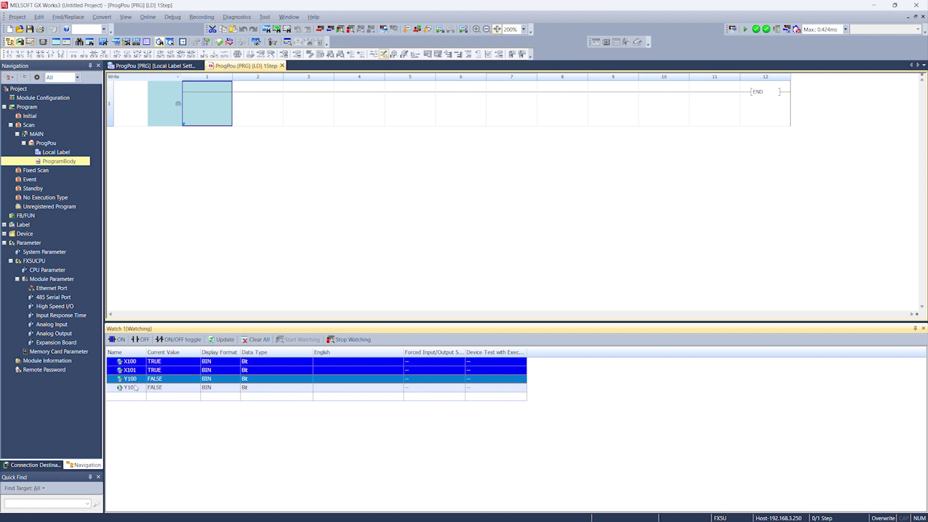
pyautogui.keyDown('shift'); pyautogui.click(173, 388); pyautogui.keyUp('shift')
pyautogui.click(177, 341)
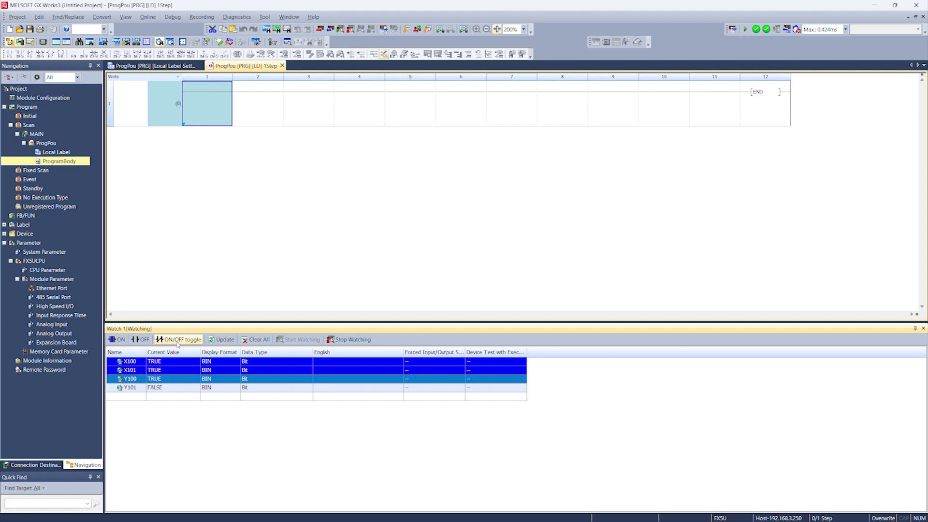
# Toggle Y101 ON in Watch 1 so all four devices read TRUE
pyautogui.click(162, 388)
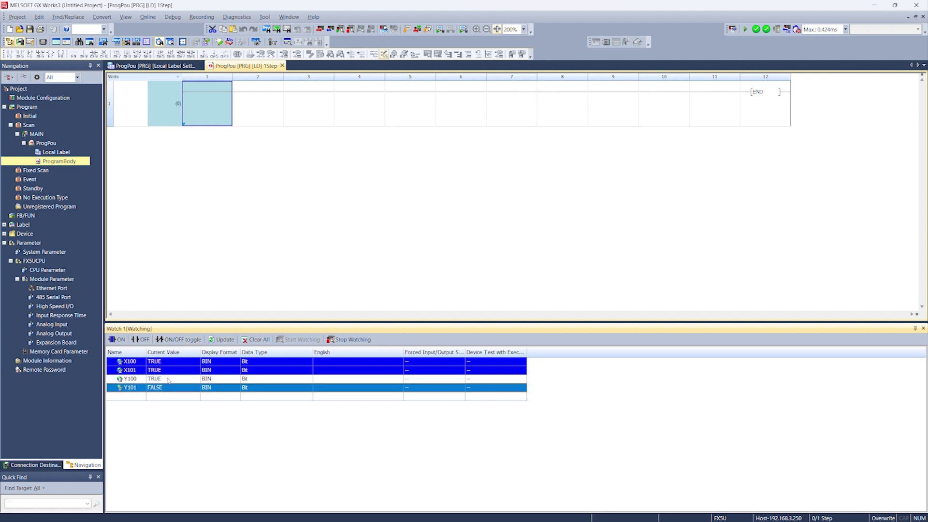
pyautogui.click(182, 341)
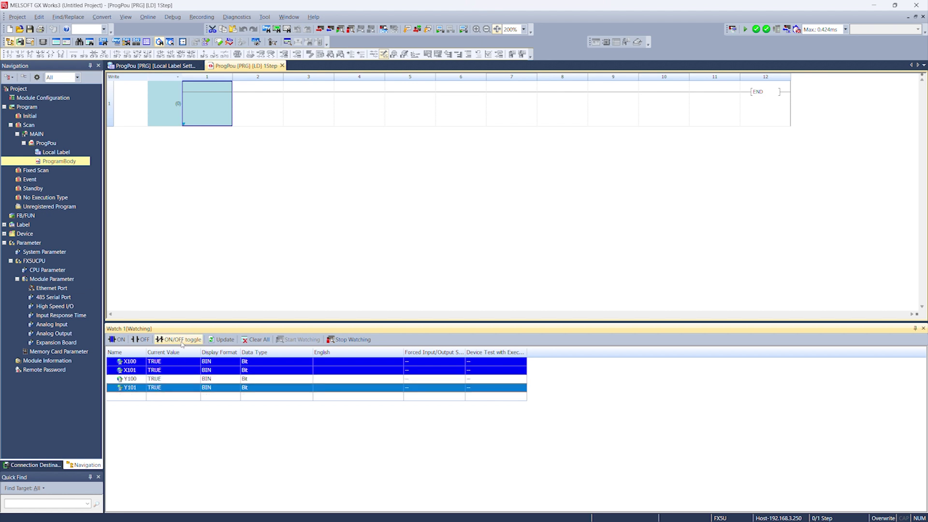